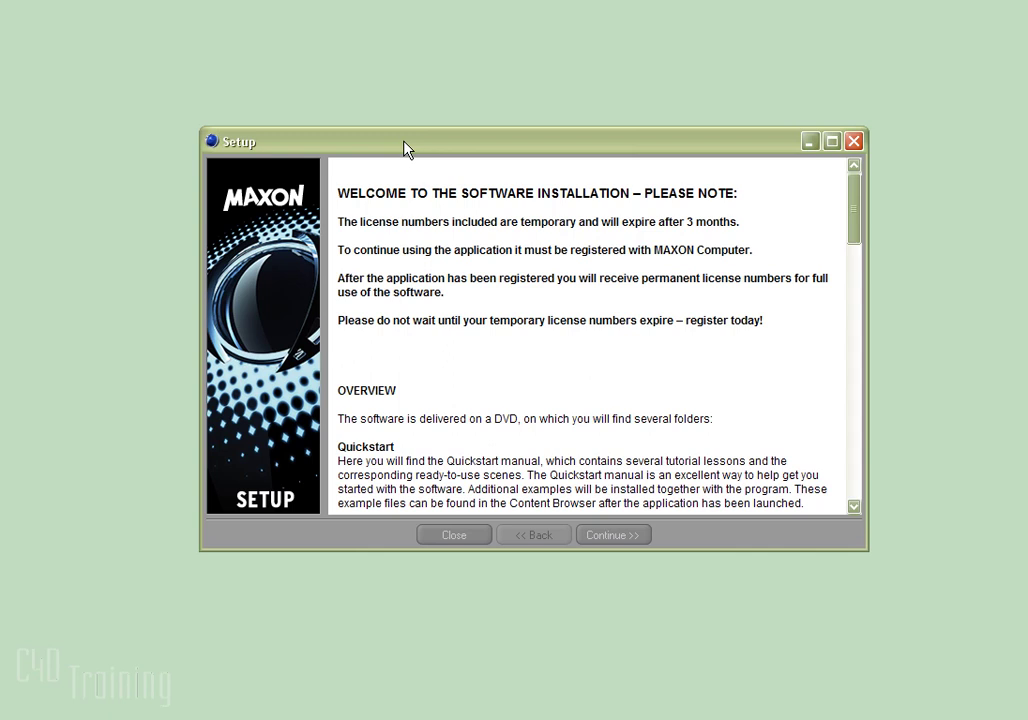
Step through the installer to the NET Render Server feature list and return to the installation types.
click(619, 537)
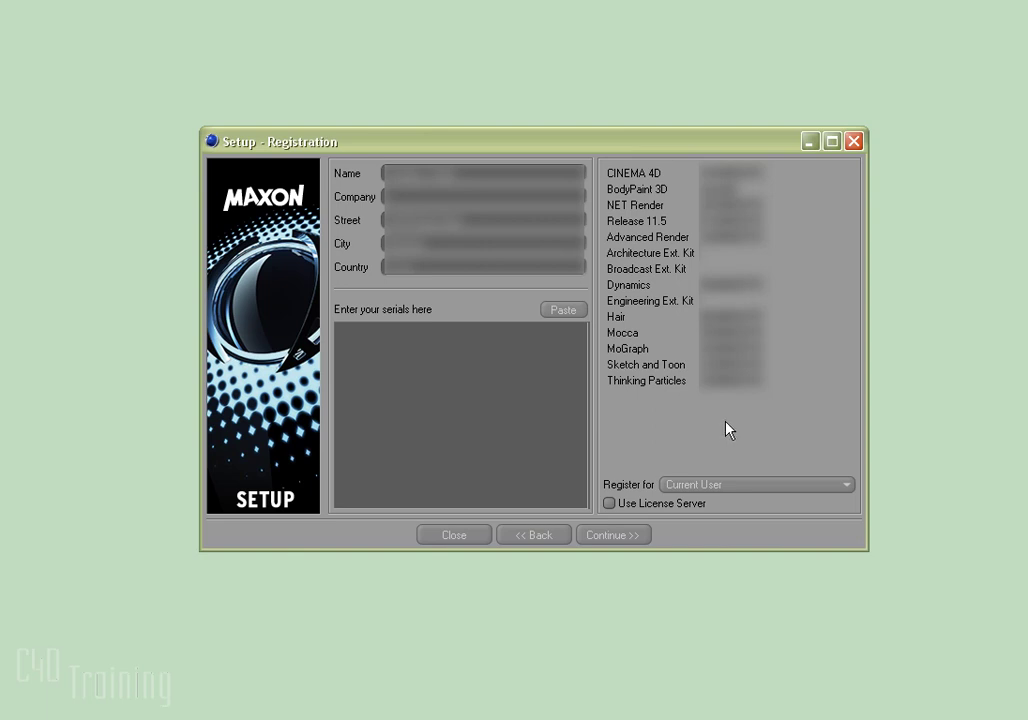
click(617, 537)
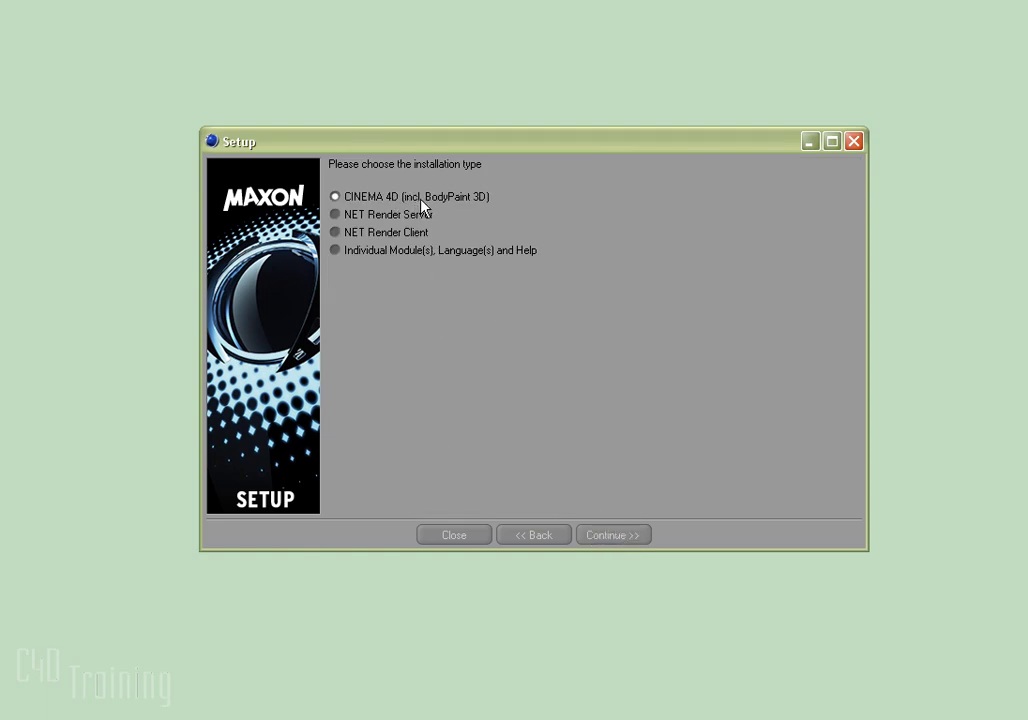
click(335, 216)
click(629, 536)
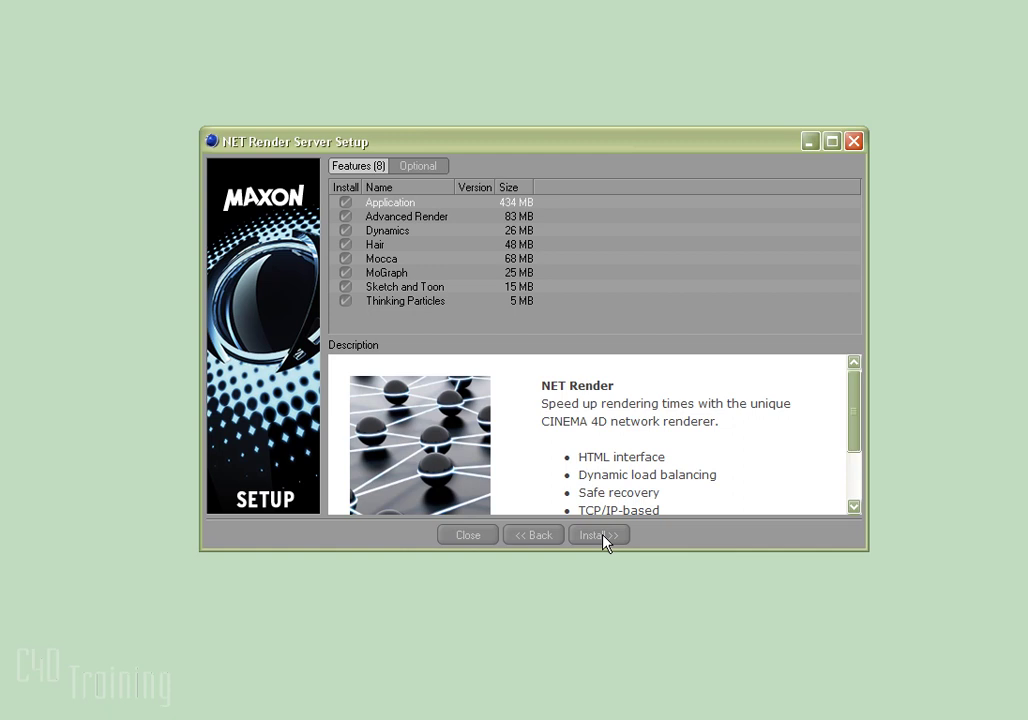
click(540, 536)
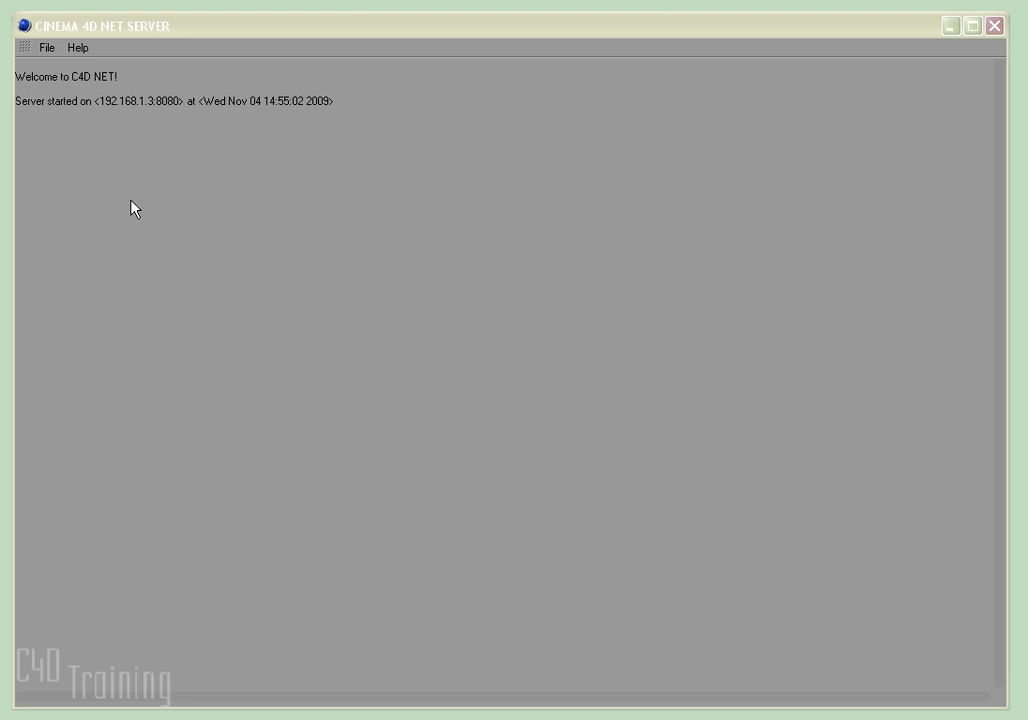
Set the server's TCP/IP address to 192.168.1.3 in its network settings and quit the server.
click(47, 49)
click(73, 76)
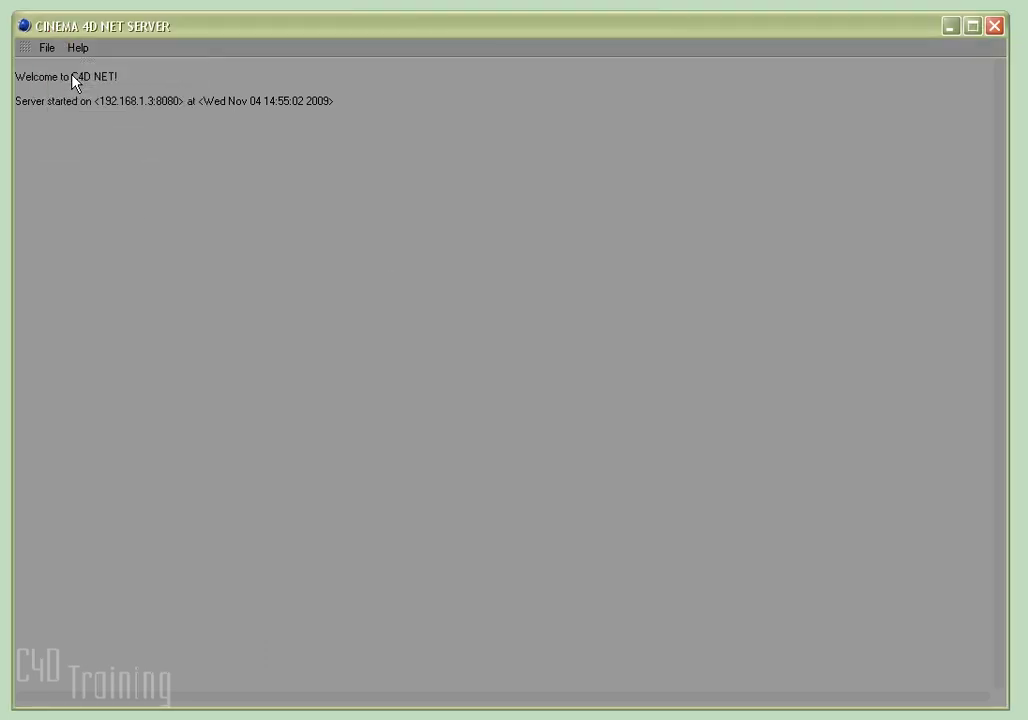
drag(50, 20, 466, 234)
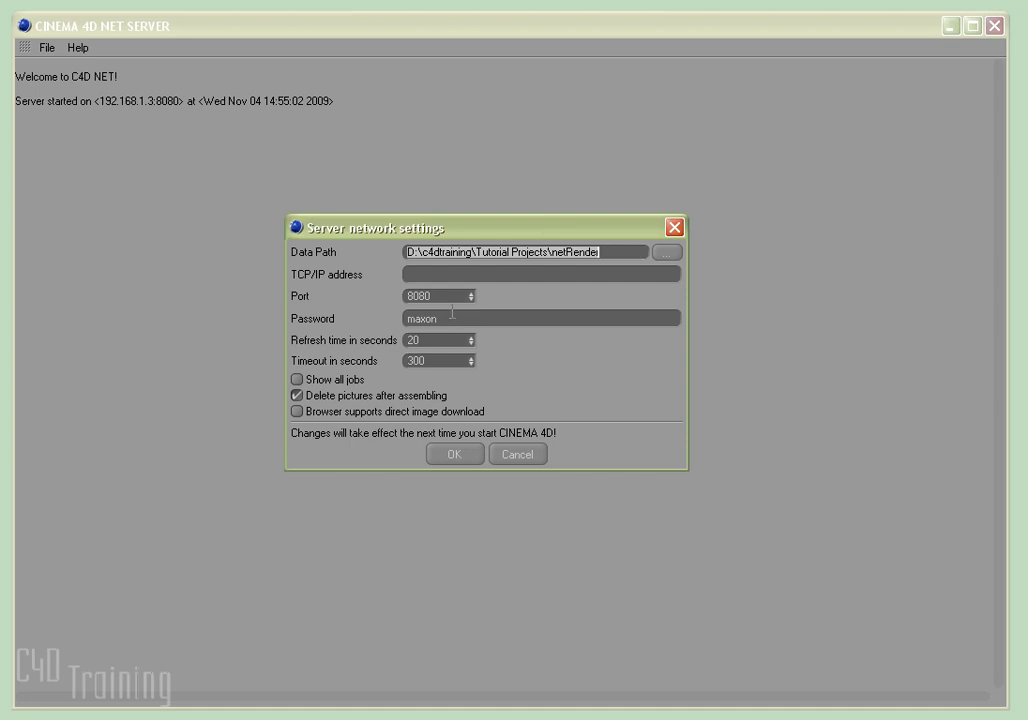
click(417, 275)
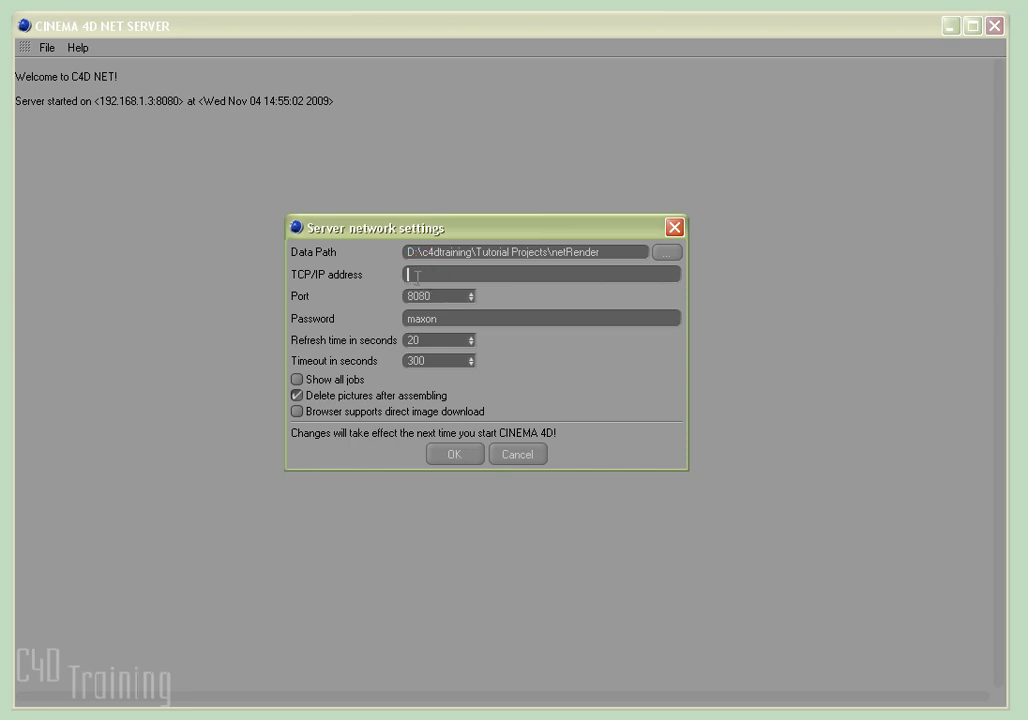
text(192.168.1.3)
click(459, 454)
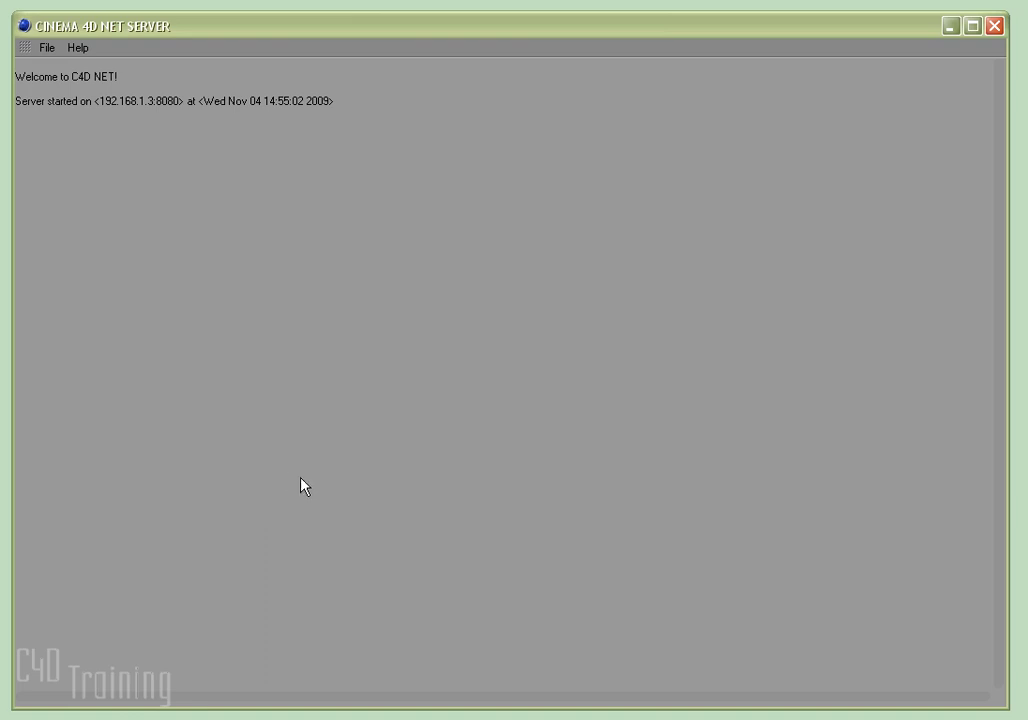
click(47, 48)
click(83, 150)
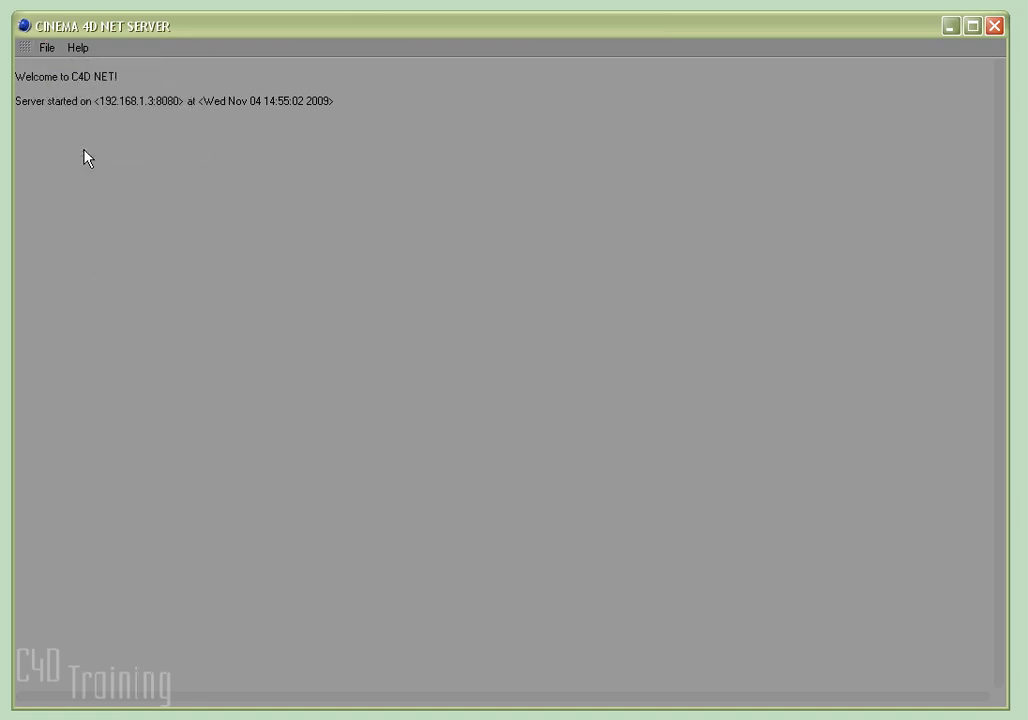
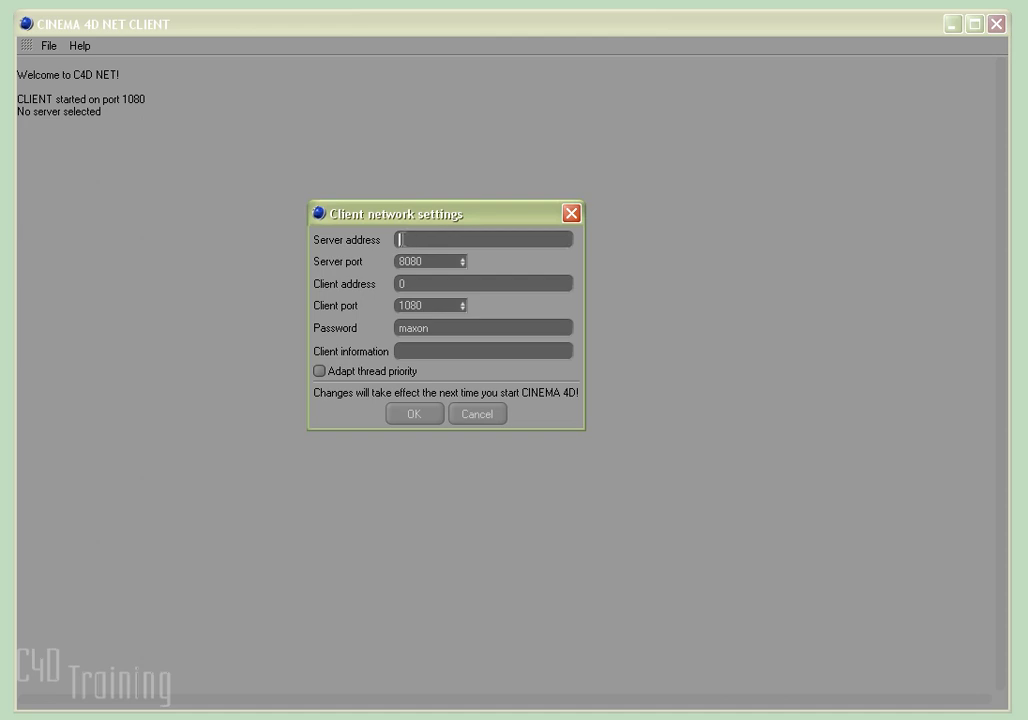
Set the client's server address to 192.168.1.3, checking the server port, and quit the client.
text(192.168.1.3)
click(416, 415)
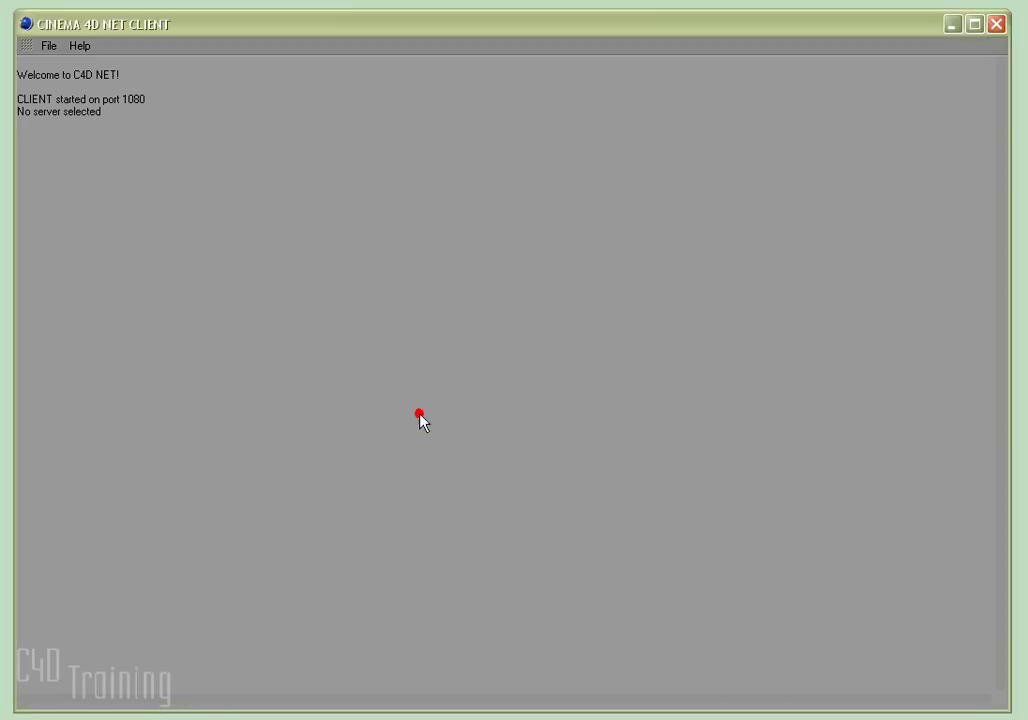
click(48, 45)
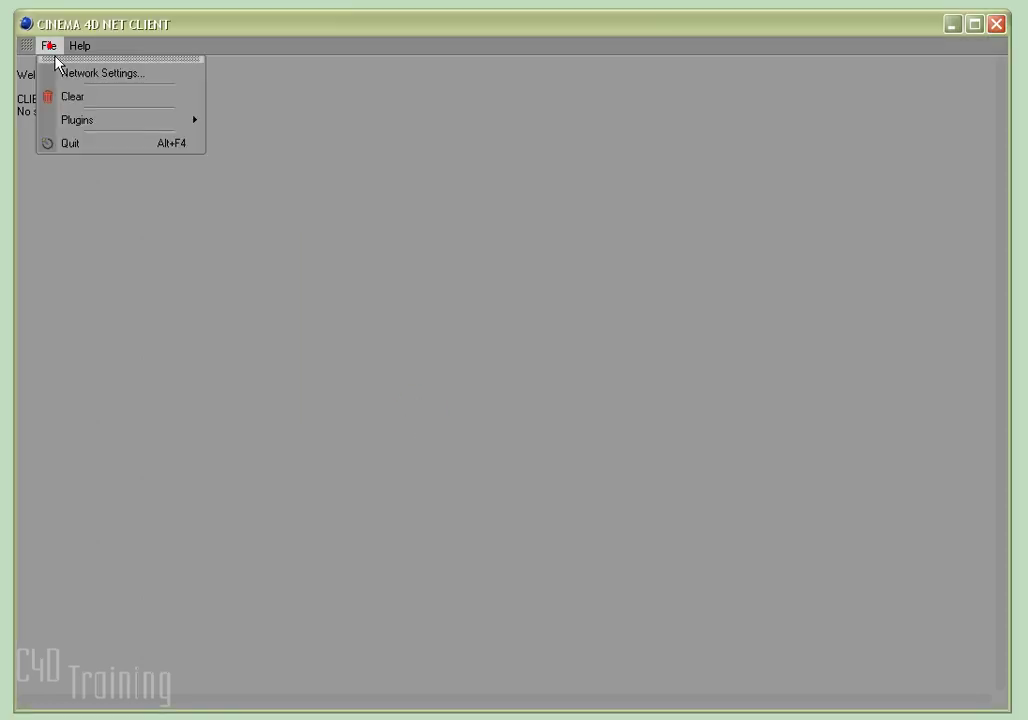
click(85, 71)
drag(54, 8, 63, 12)
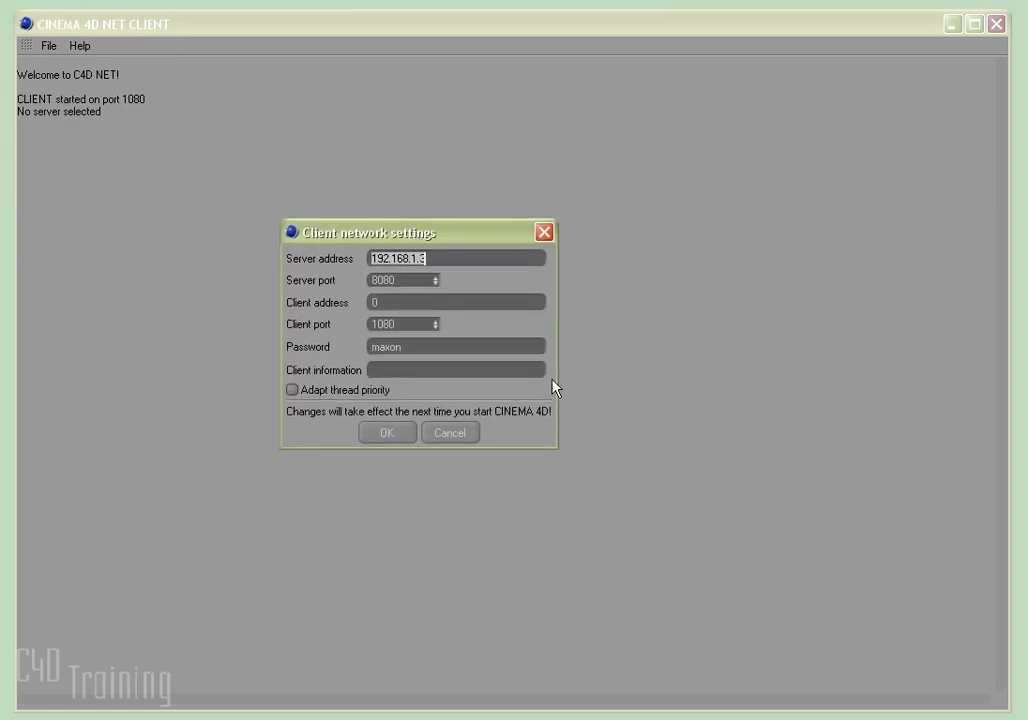
double_click(398, 279)
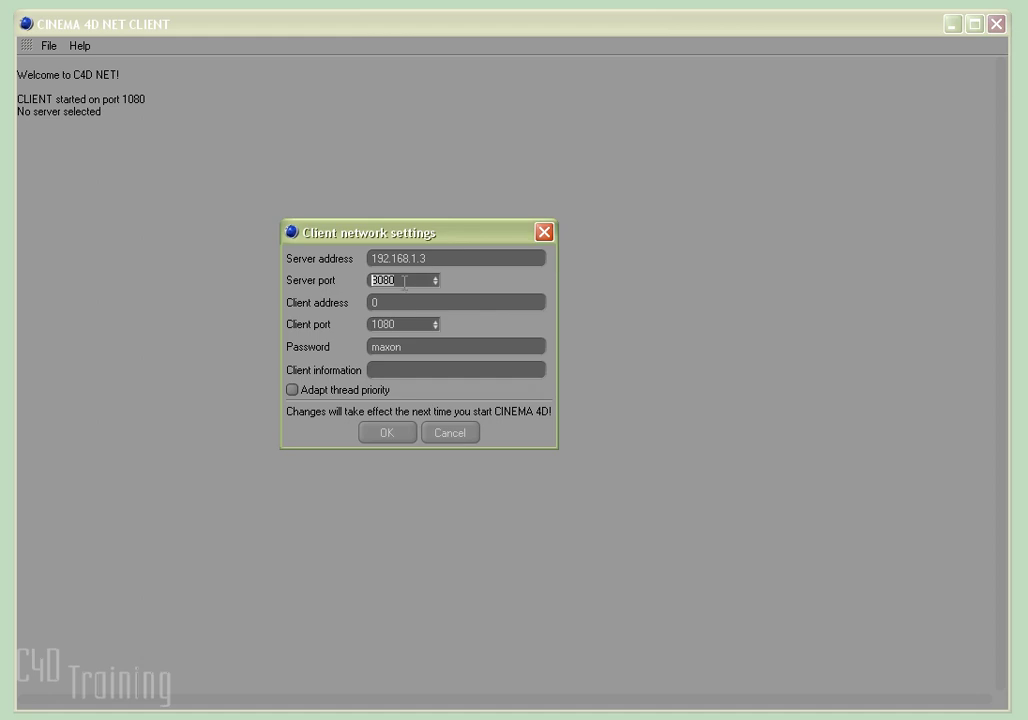
click(384, 434)
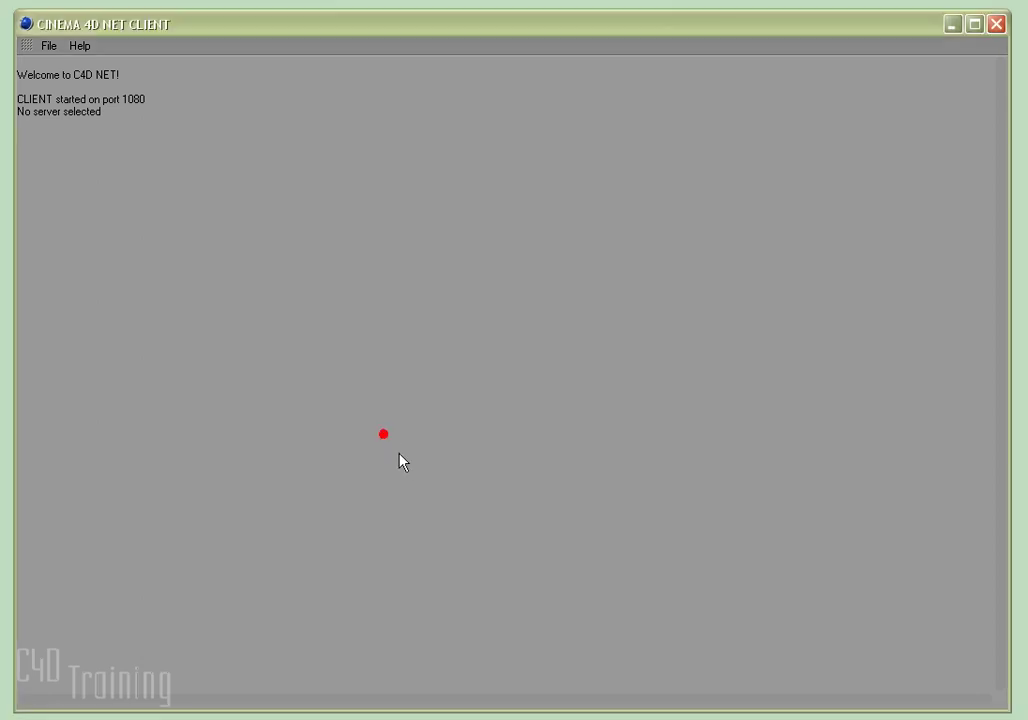
click(48, 46)
click(81, 159)
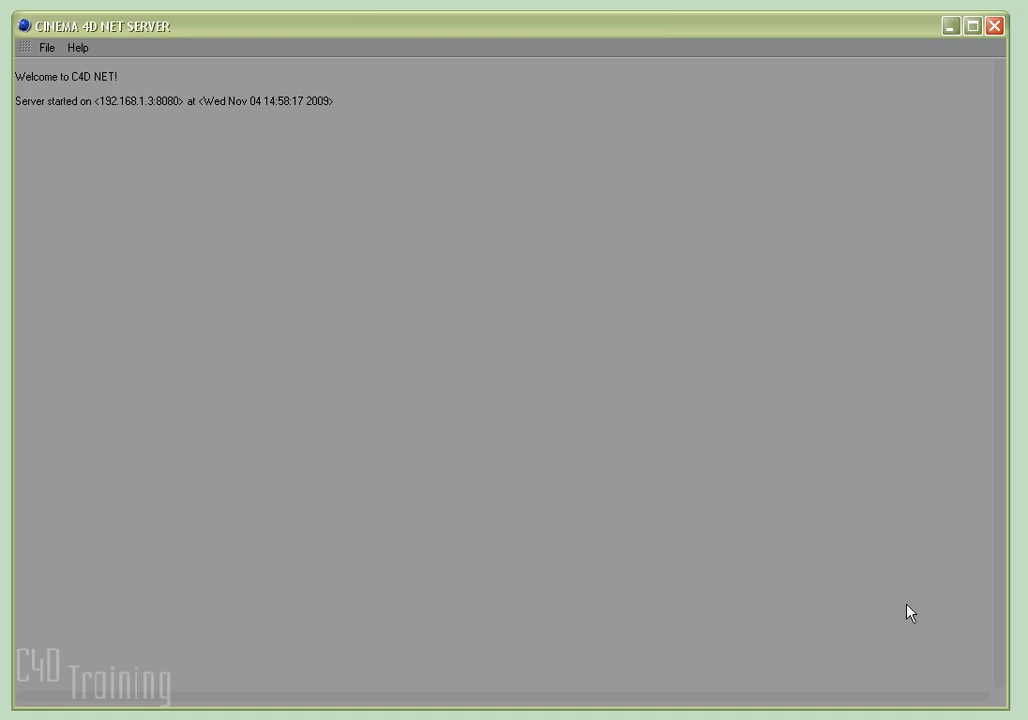
Shrink the NET Server window and arrange the NET Client window beside it.
drag(1003, 705, 396, 309)
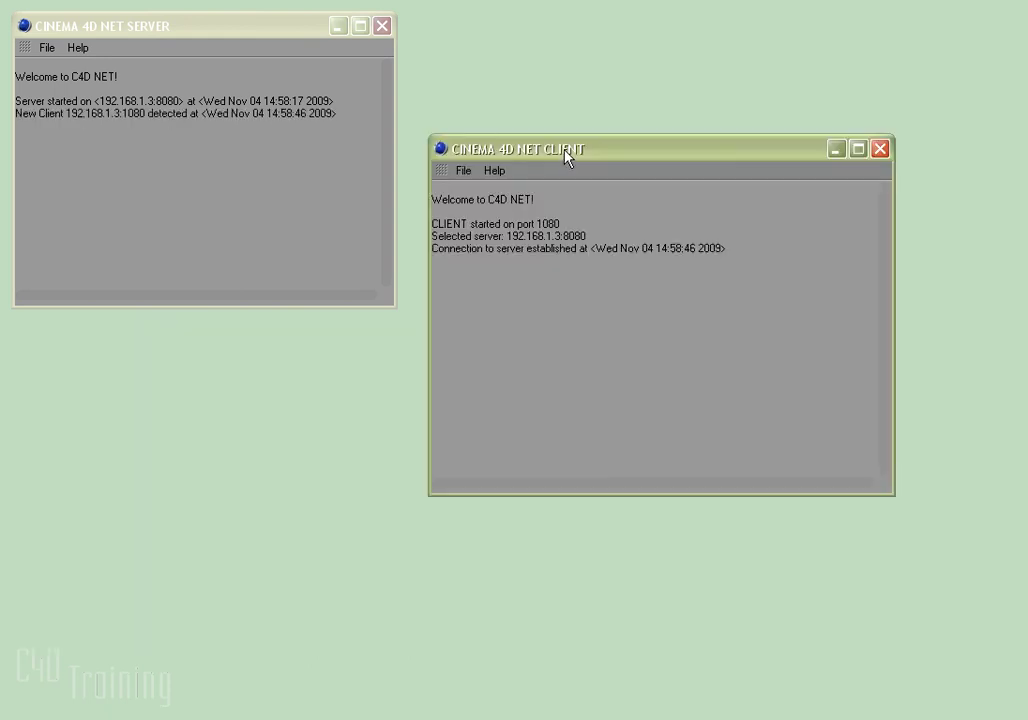
click(566, 149)
drag(567, 162, 565, 146)
click(213, 28)
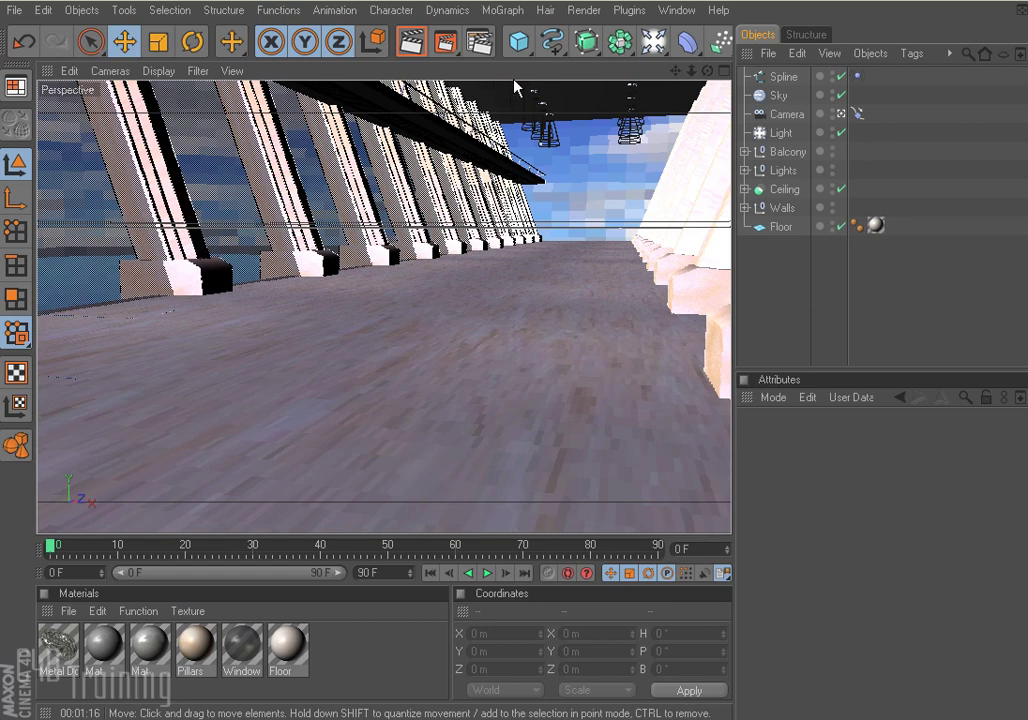
Enable Ambient Occlusion and Depth of Field in the CINEMA 4D scene's render settings.
click(480, 41)
drag(362, 133, 372, 139)
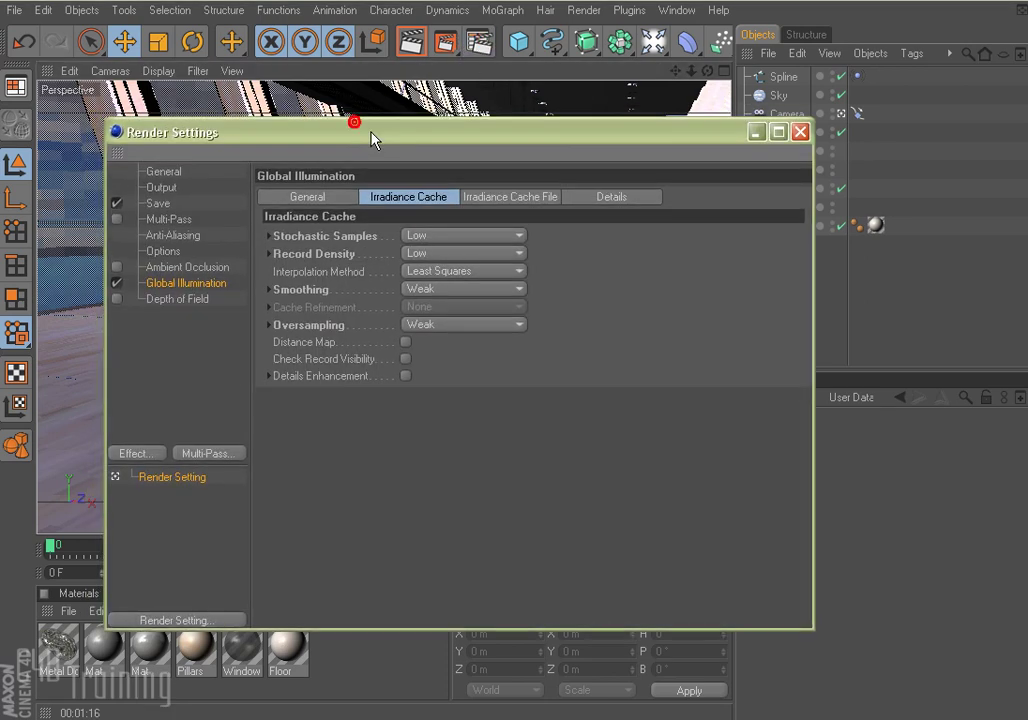
click(117, 267)
click(117, 299)
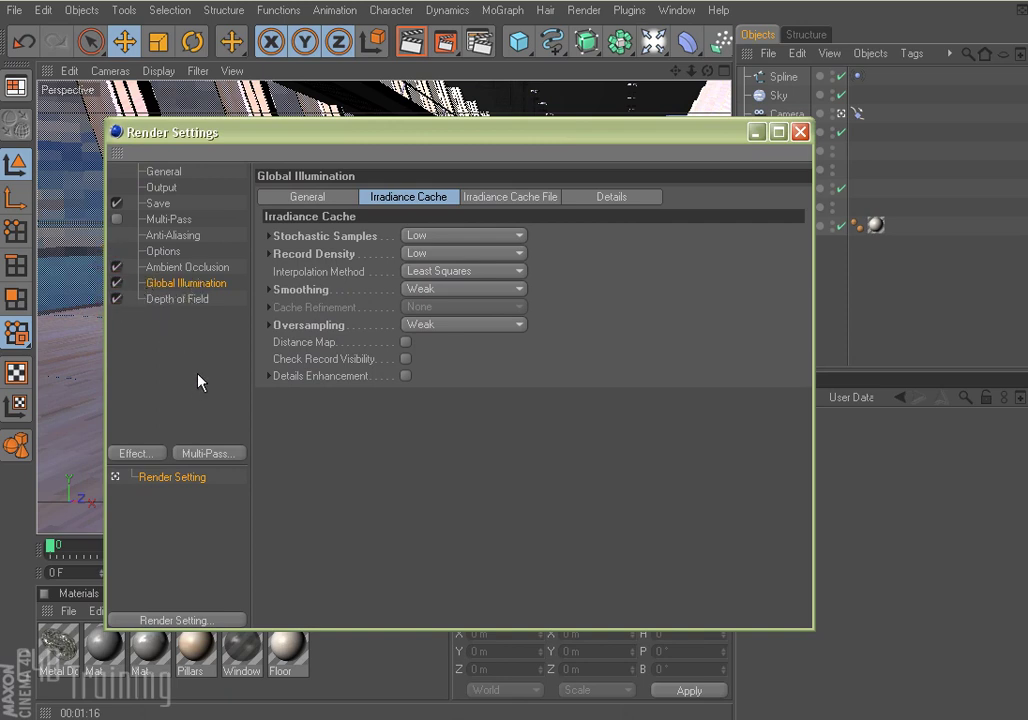
Set the Global Illumination irradiance cache's Stochastic Samples, Record Density and Cache Refinement to High and Oversampling to Heavy.
click(197, 284)
click(515, 235)
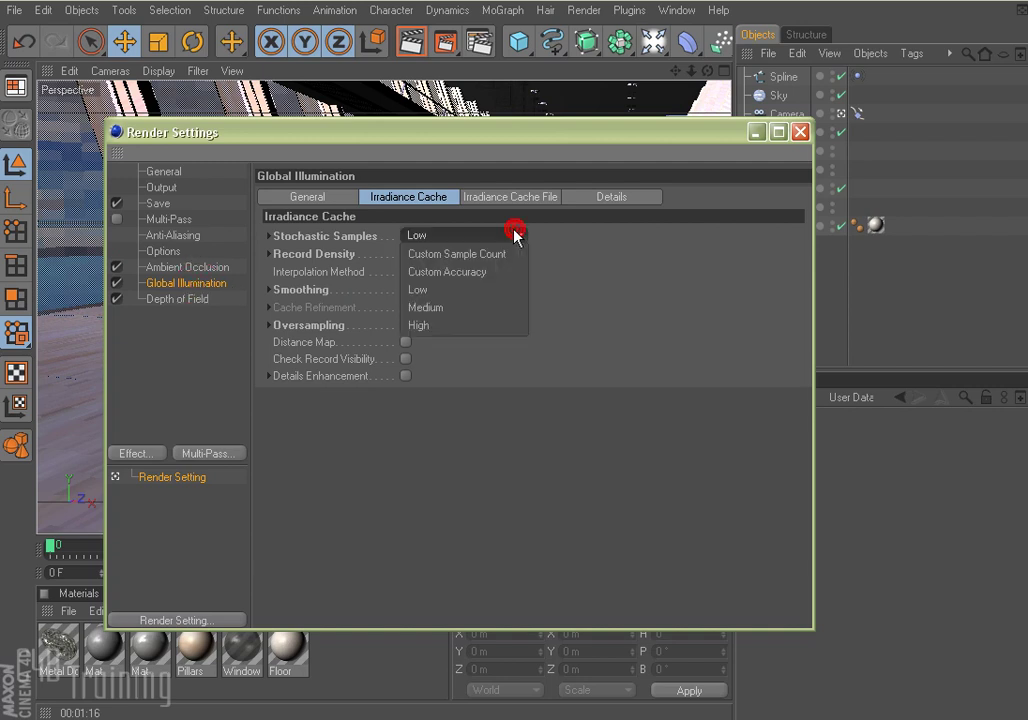
click(491, 327)
click(452, 257)
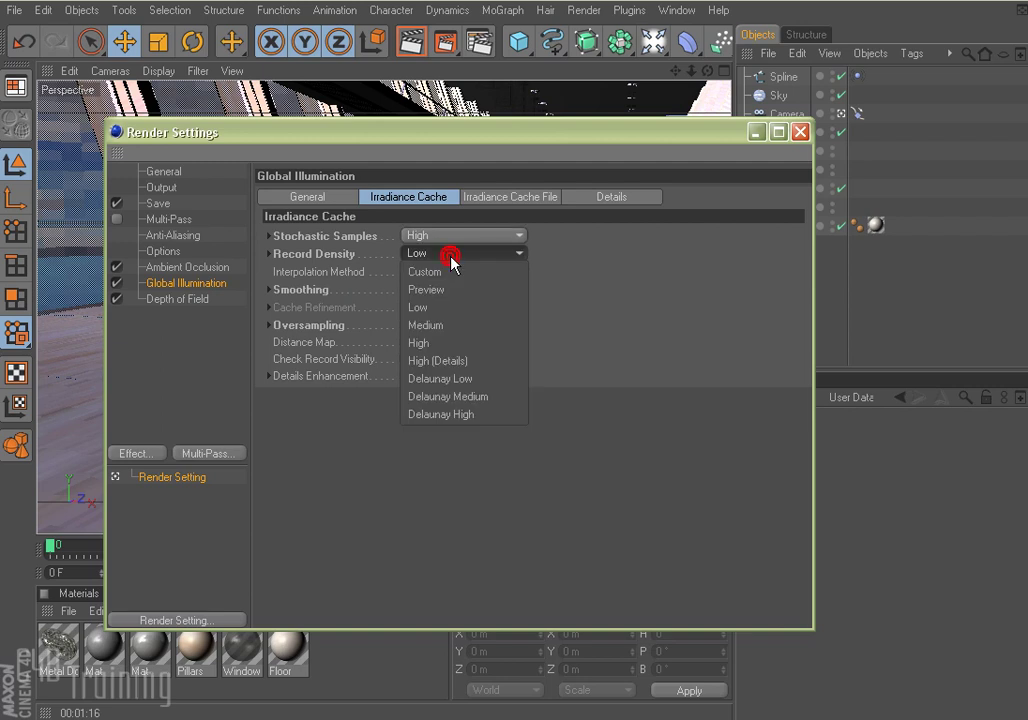
click(459, 342)
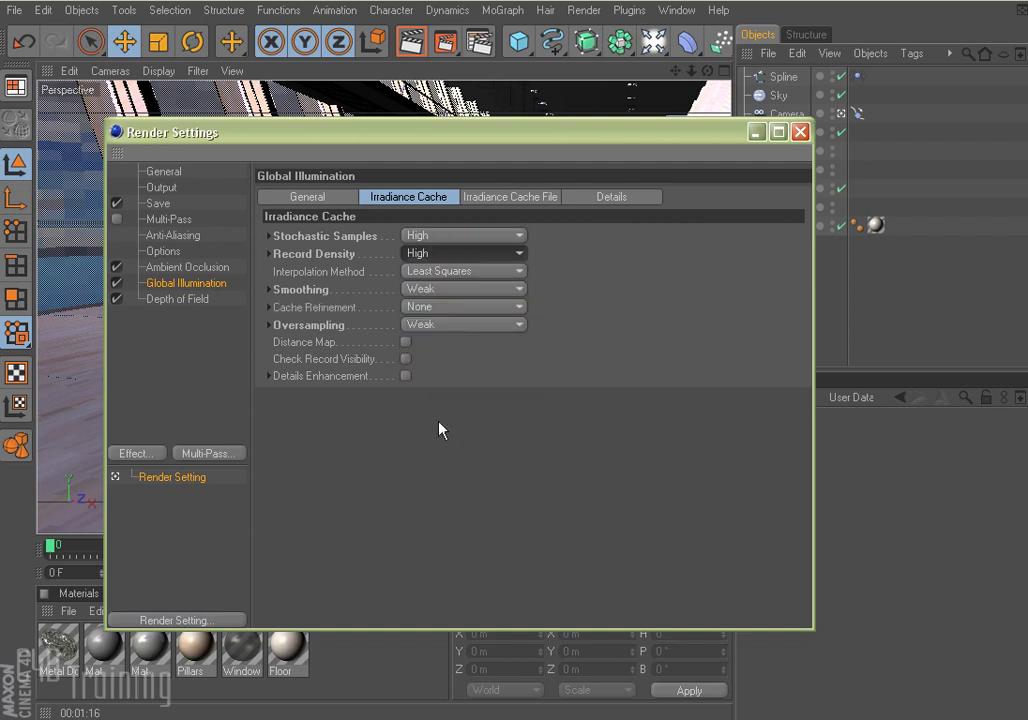
click(519, 324)
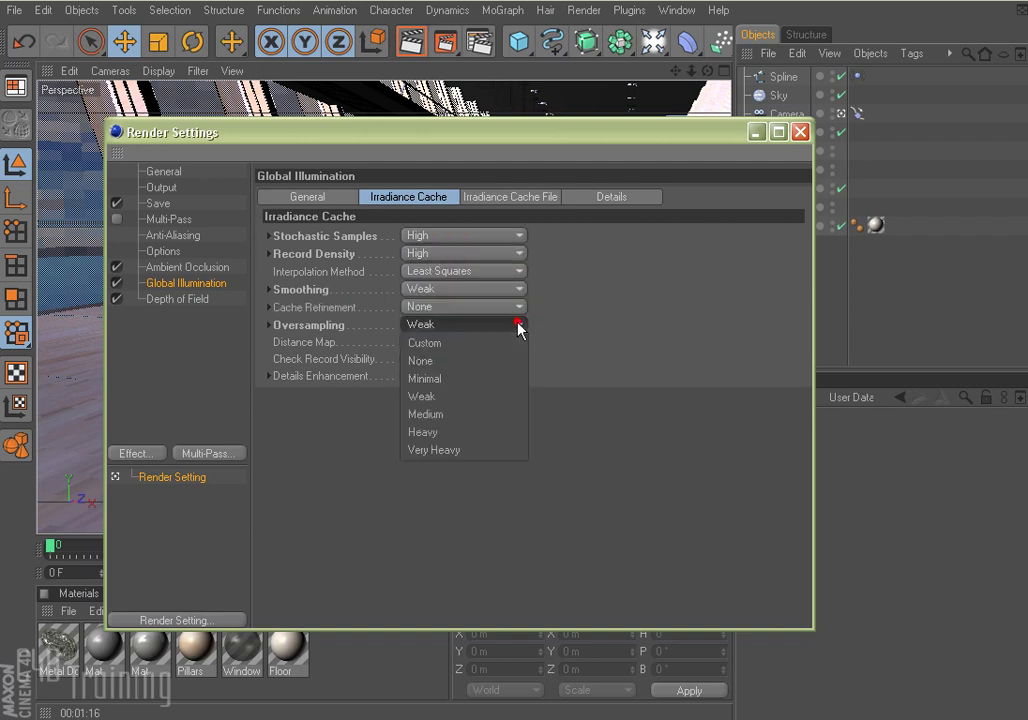
click(468, 431)
click(441, 313)
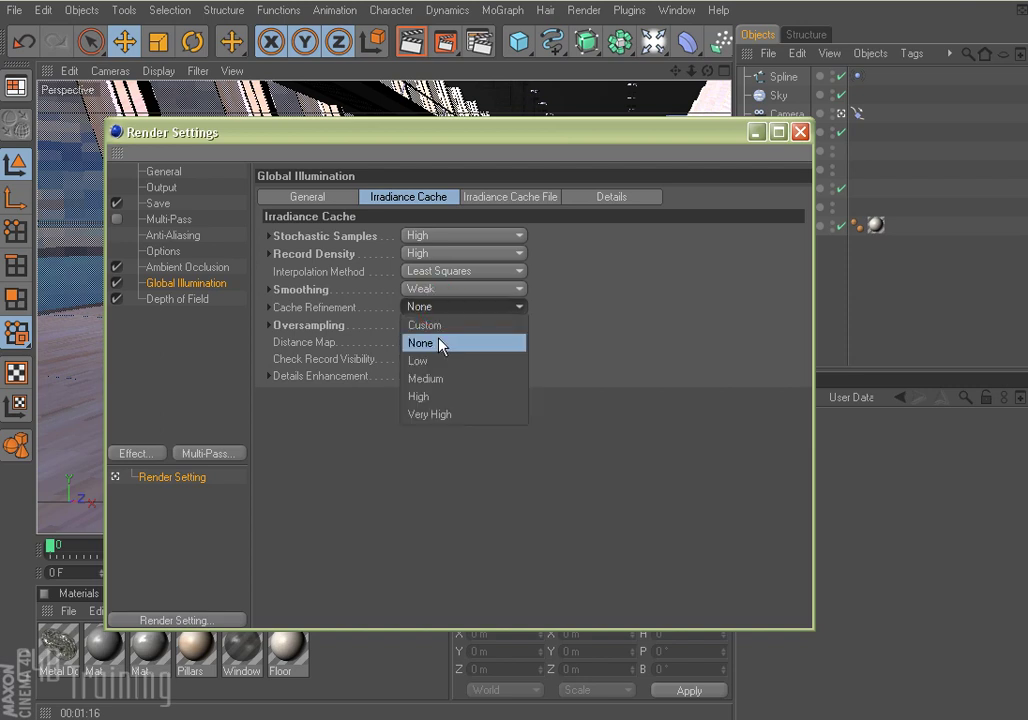
click(445, 398)
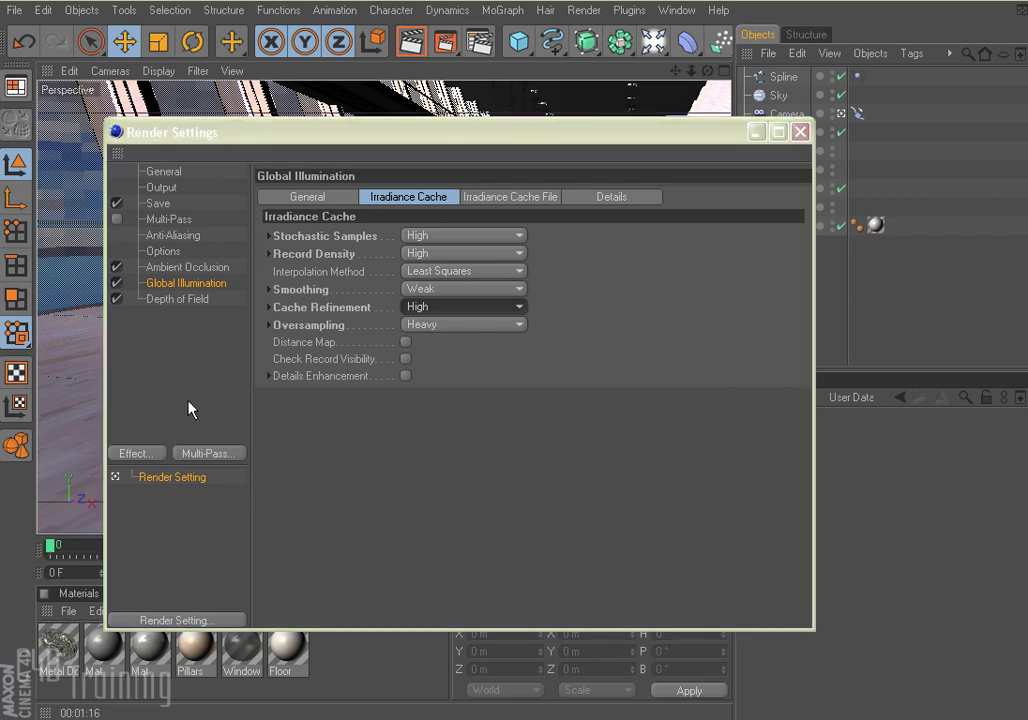
Check the output's frame range and image size and the save options, and close the render settings.
click(162, 188)
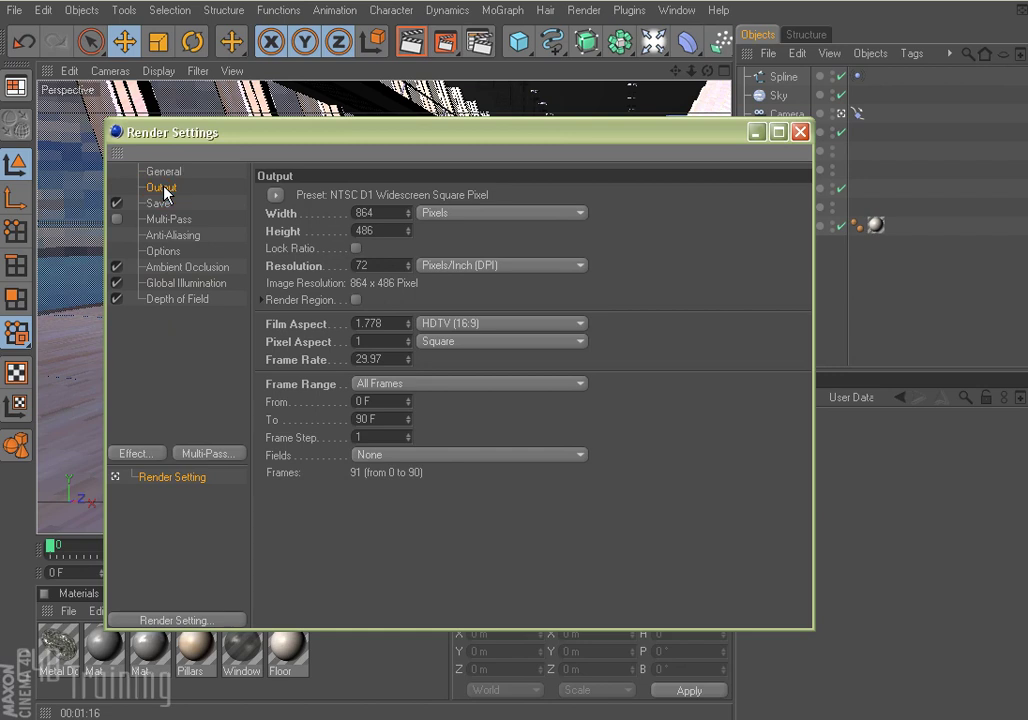
click(447, 386)
click(441, 385)
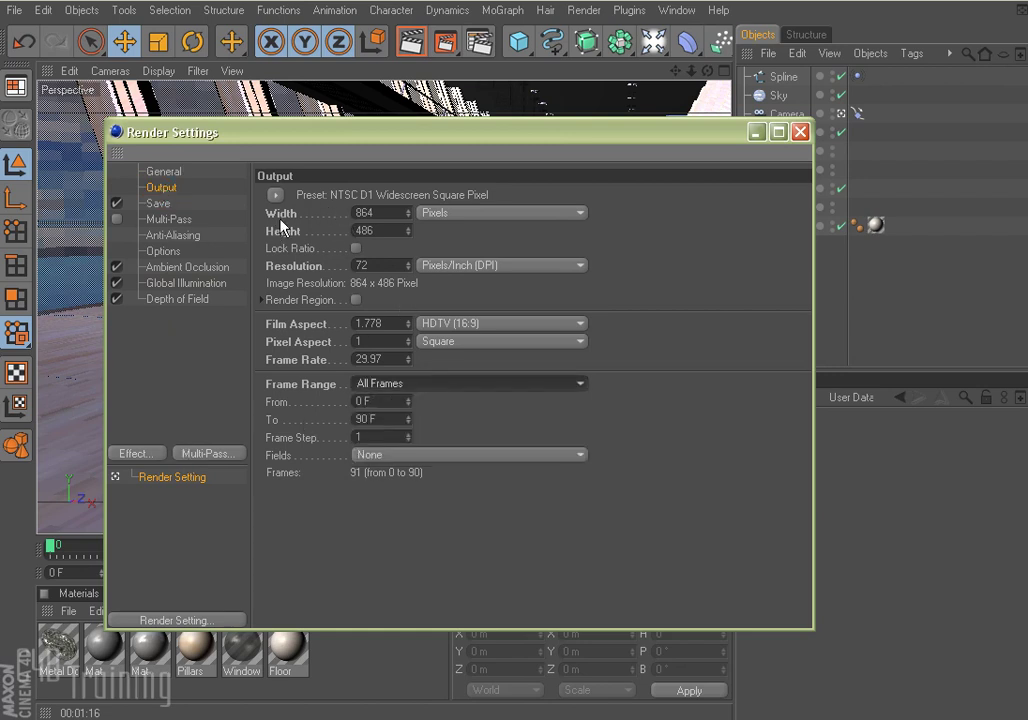
click(378, 213)
click(385, 230)
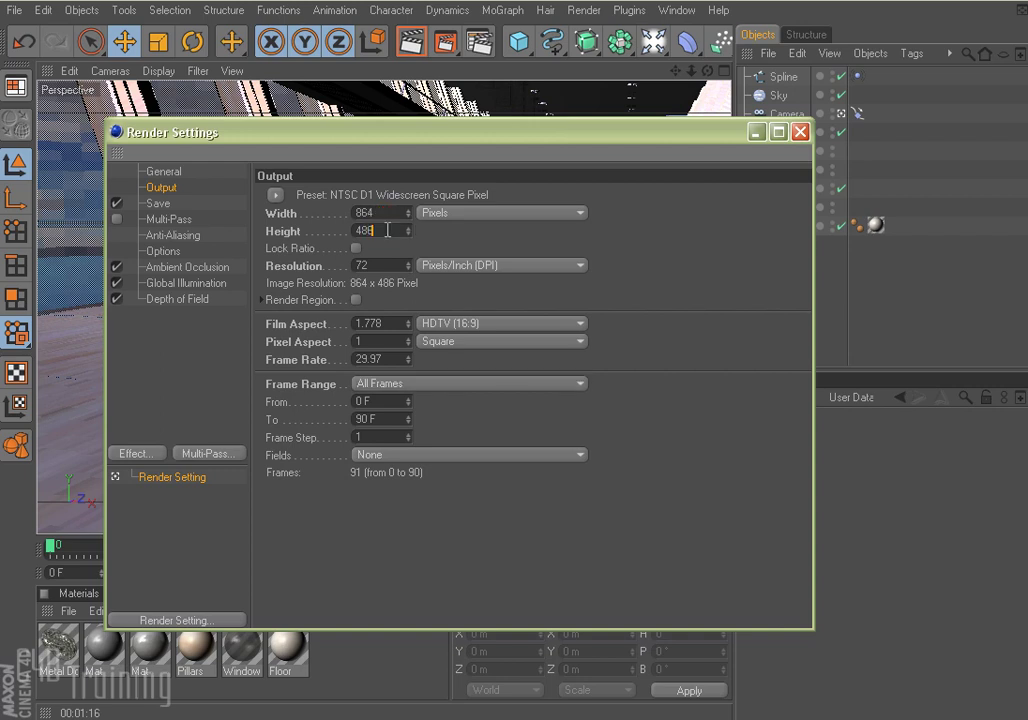
click(160, 205)
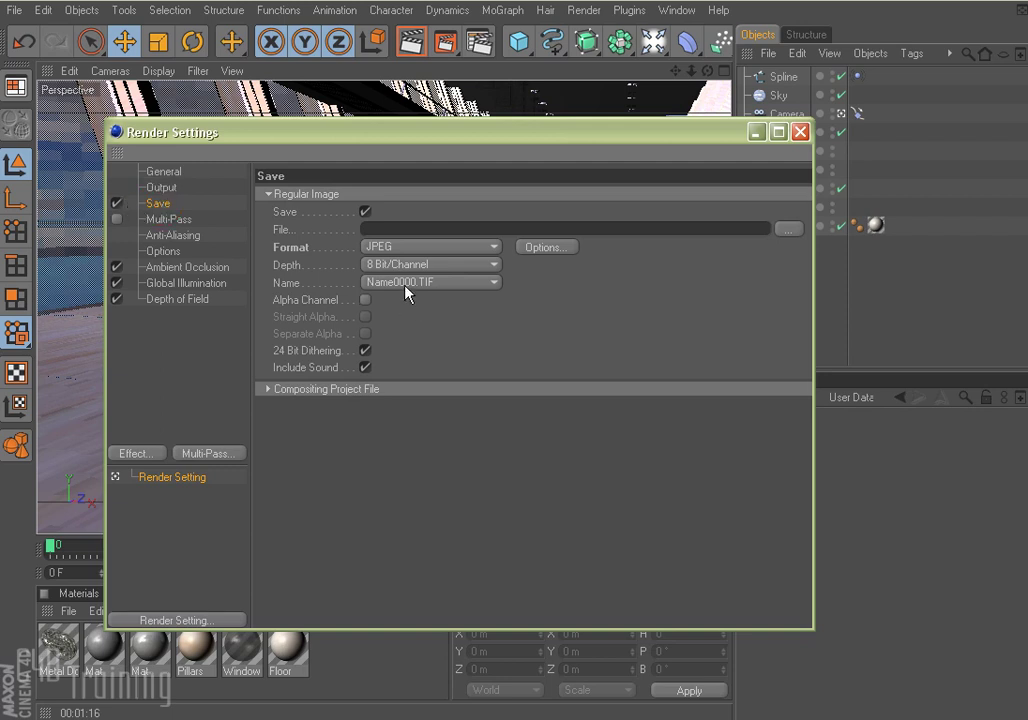
click(386, 228)
click(800, 132)
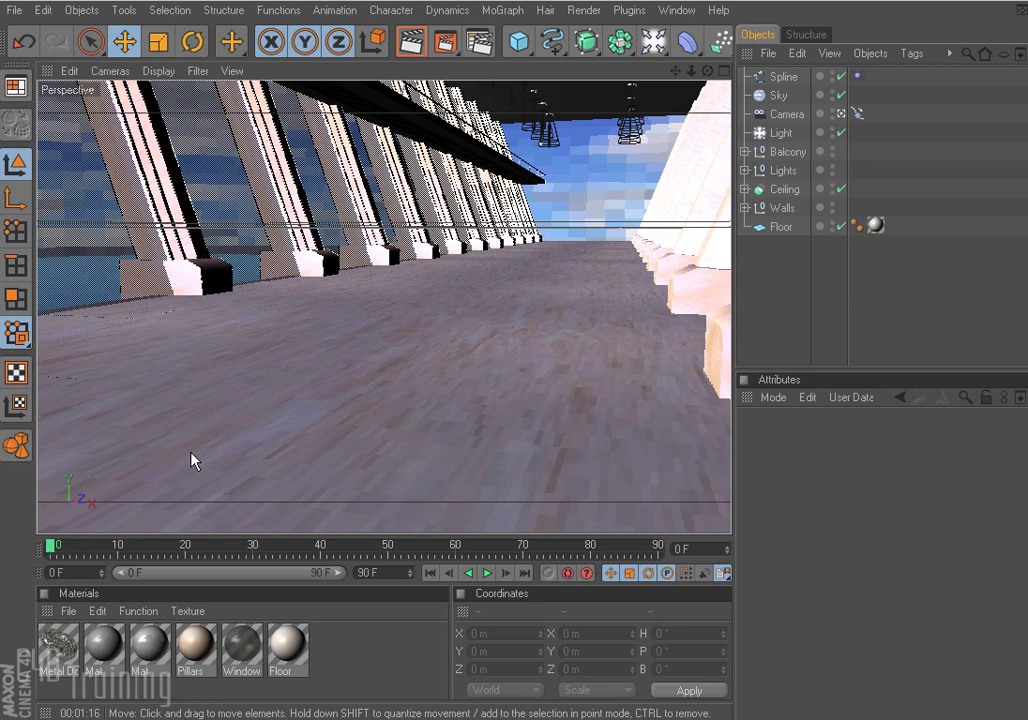
click(15, 10)
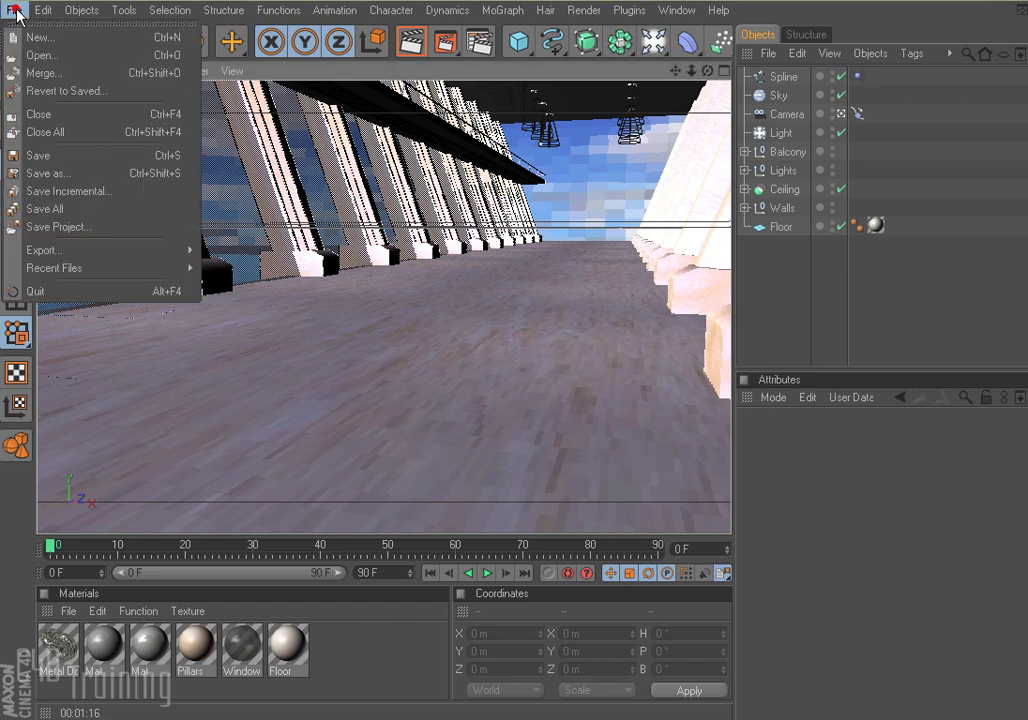
click(80, 228)
drag(45, 167, 248, 178)
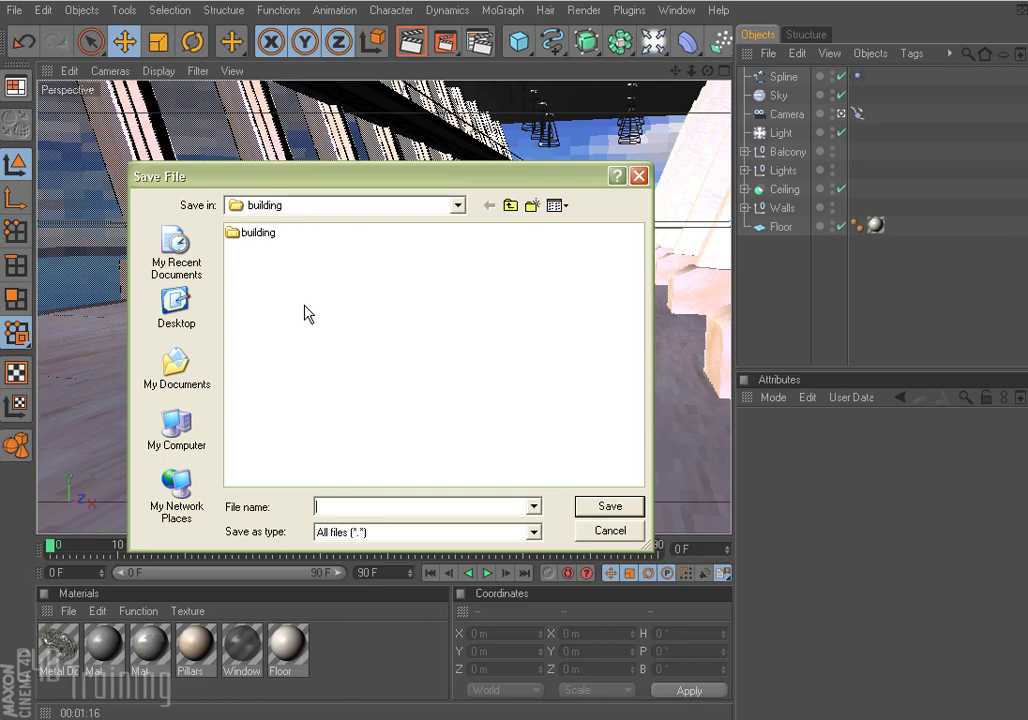
click(610, 530)
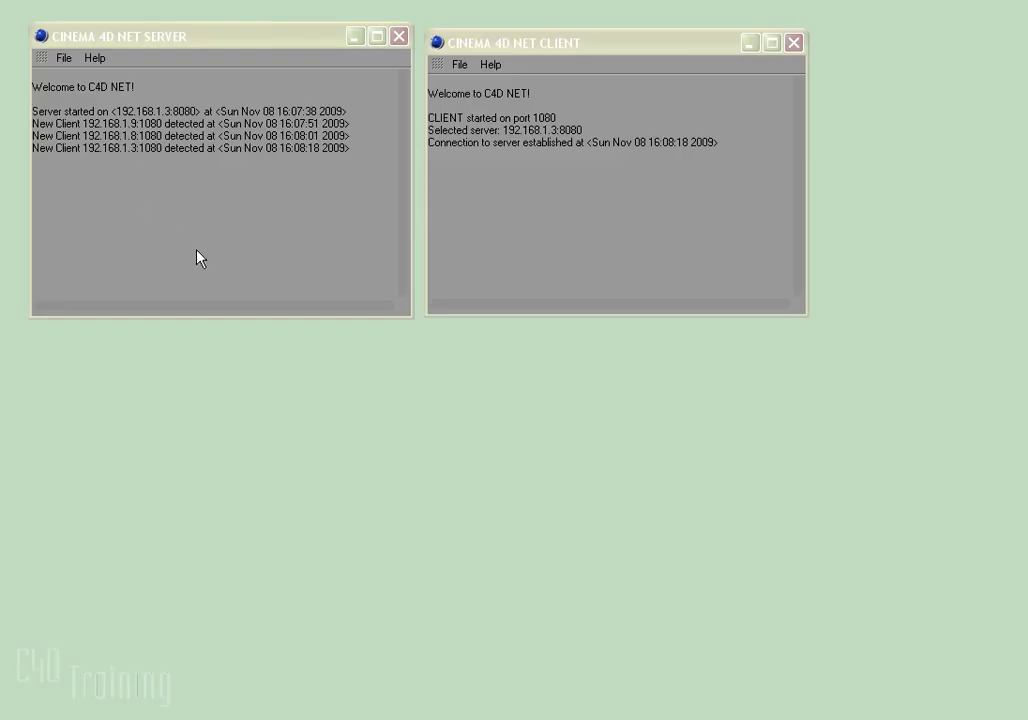
Switch to the NET Server and NET Client windows and check their connection logs.
click(172, 37)
click(578, 46)
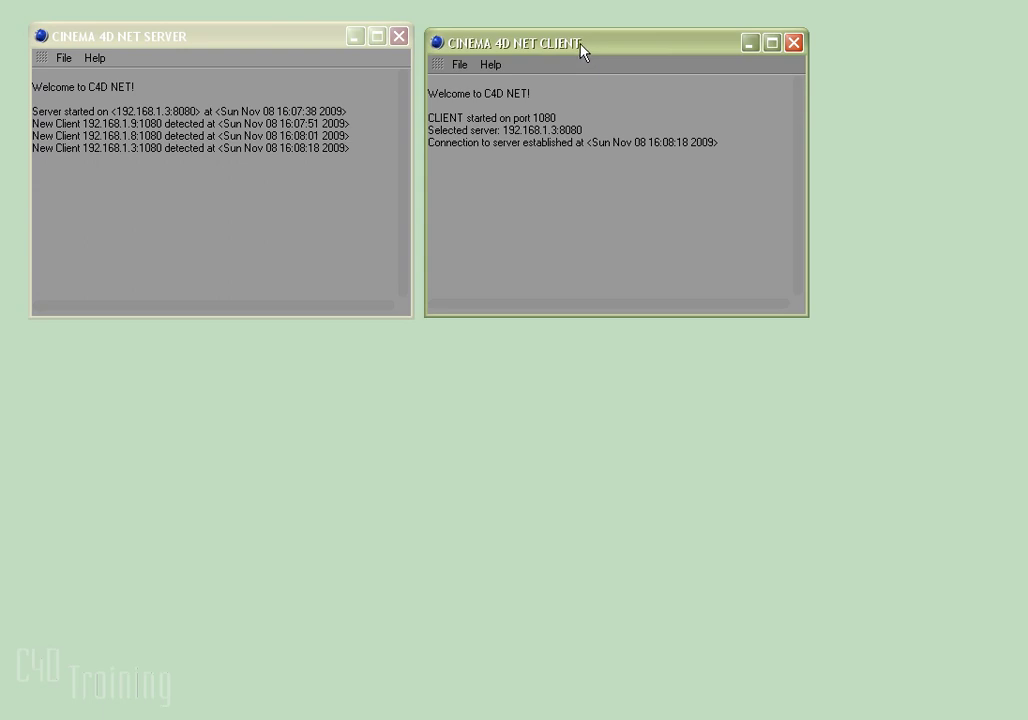
Check the server's address in the NET Server log, open 192.168.1.3:8080 in the web browser and enter the NET Render interface.
click(102, 40)
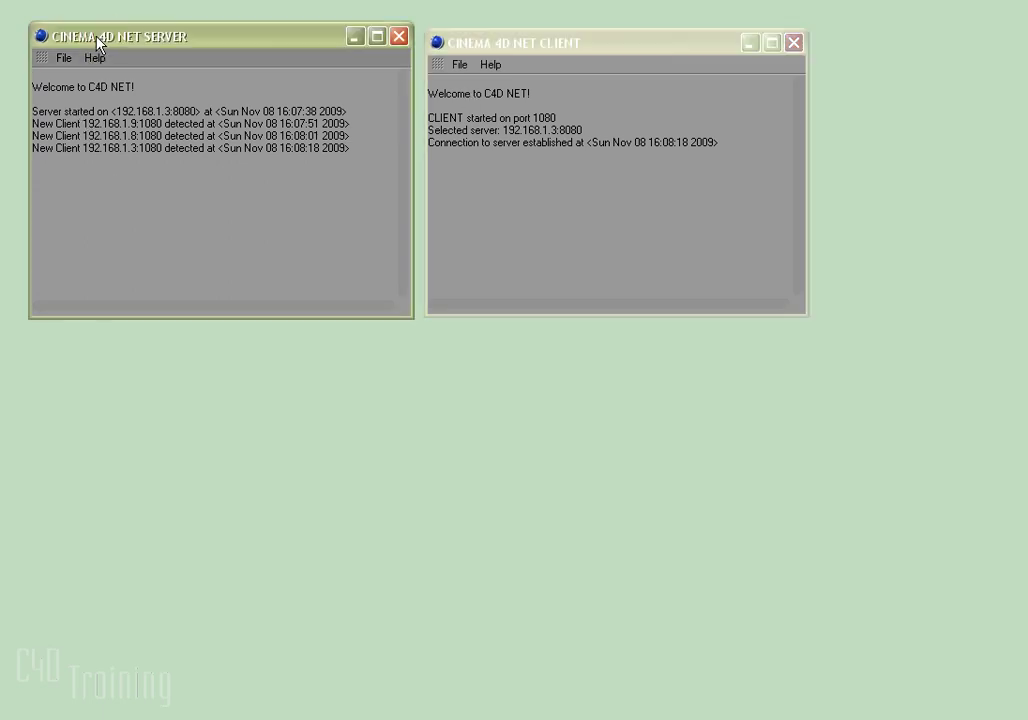
click(52, 122)
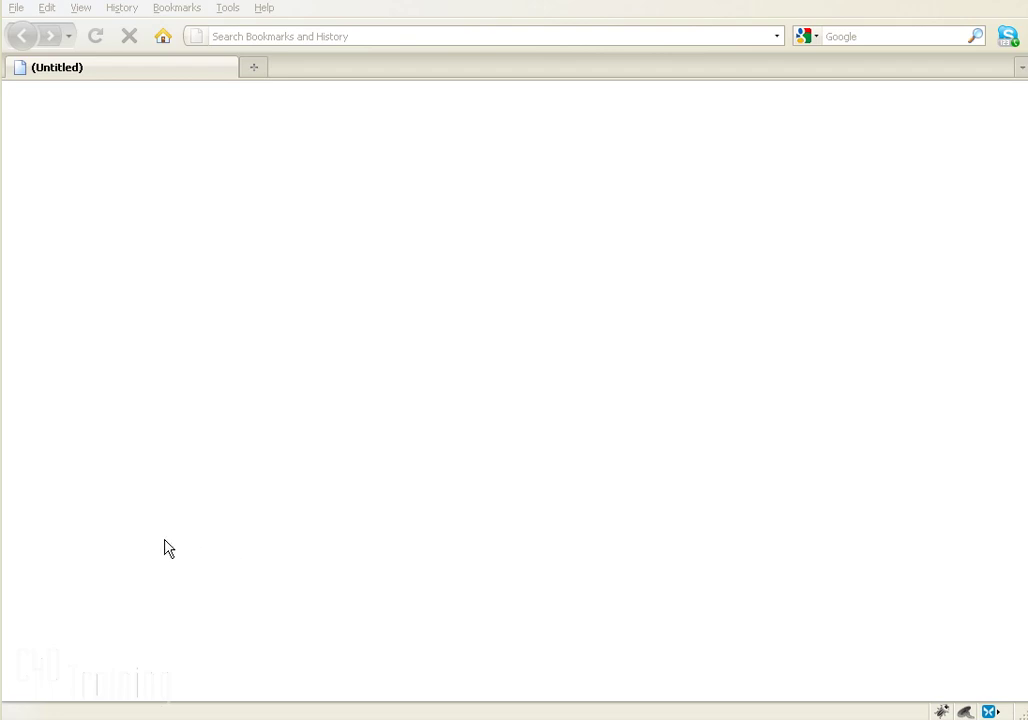
click(249, 35)
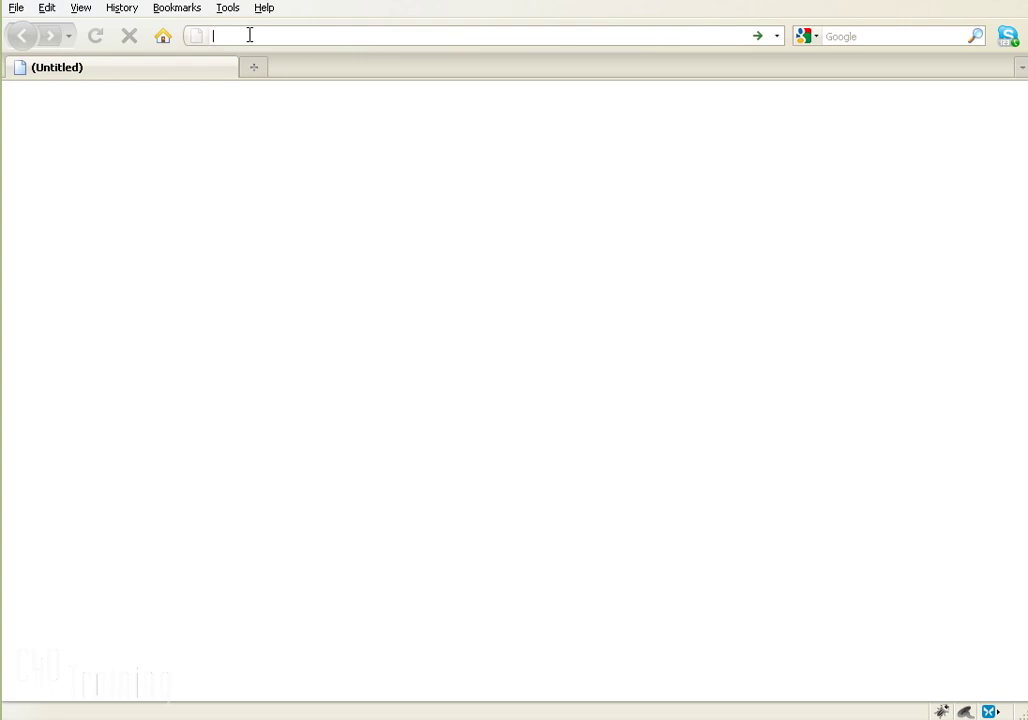
text(192)
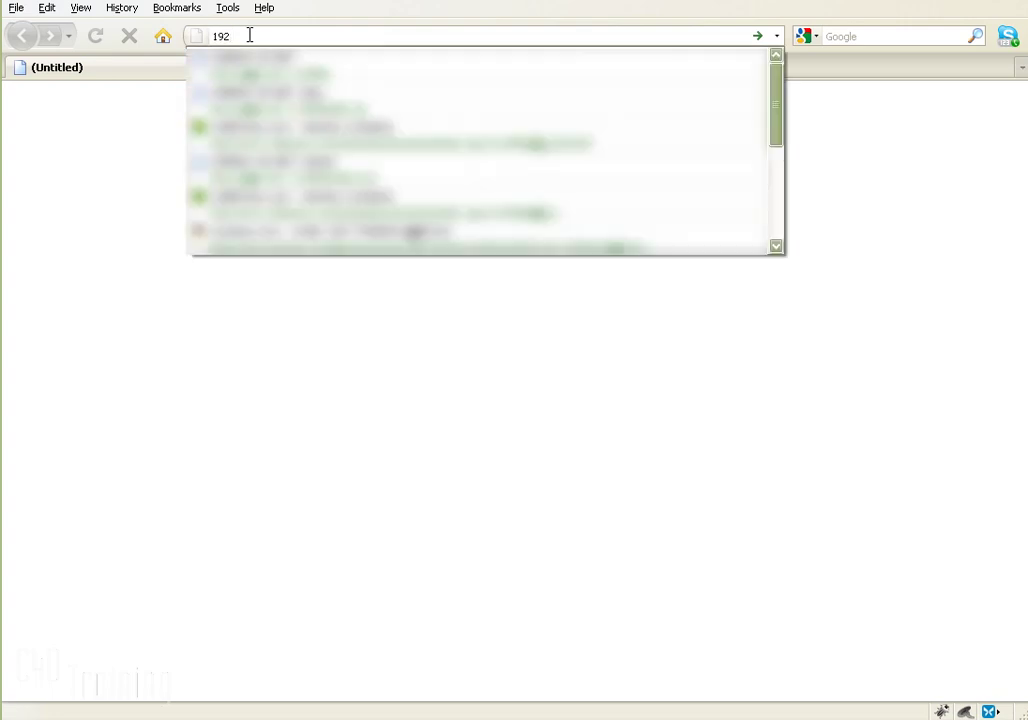
text(.168)
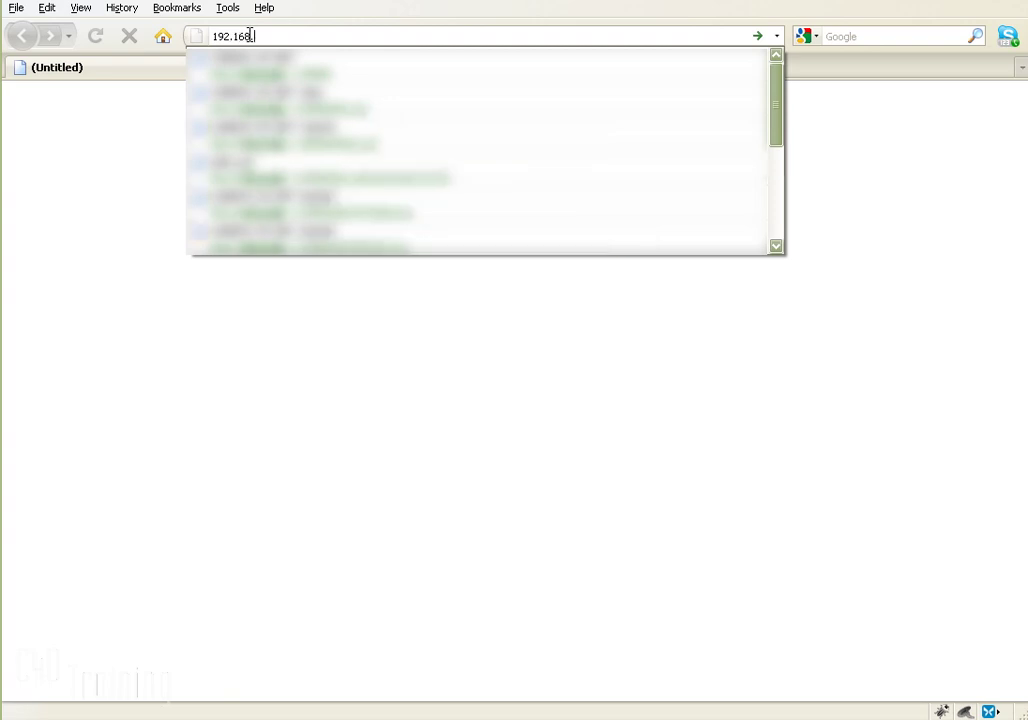
text(.1.3)
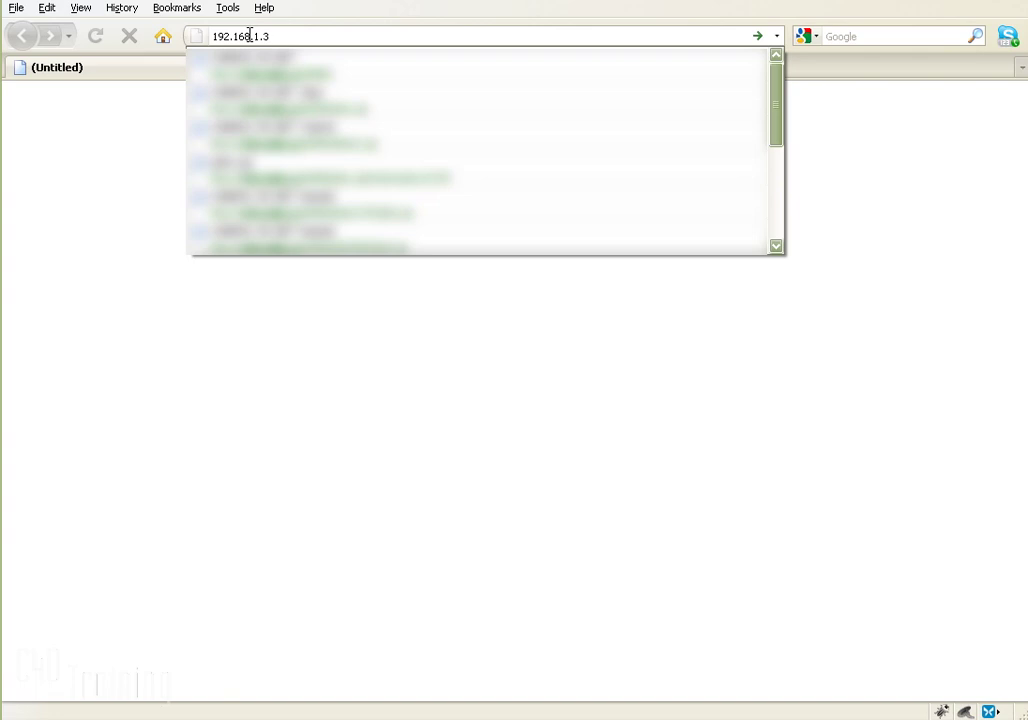
text(:8)
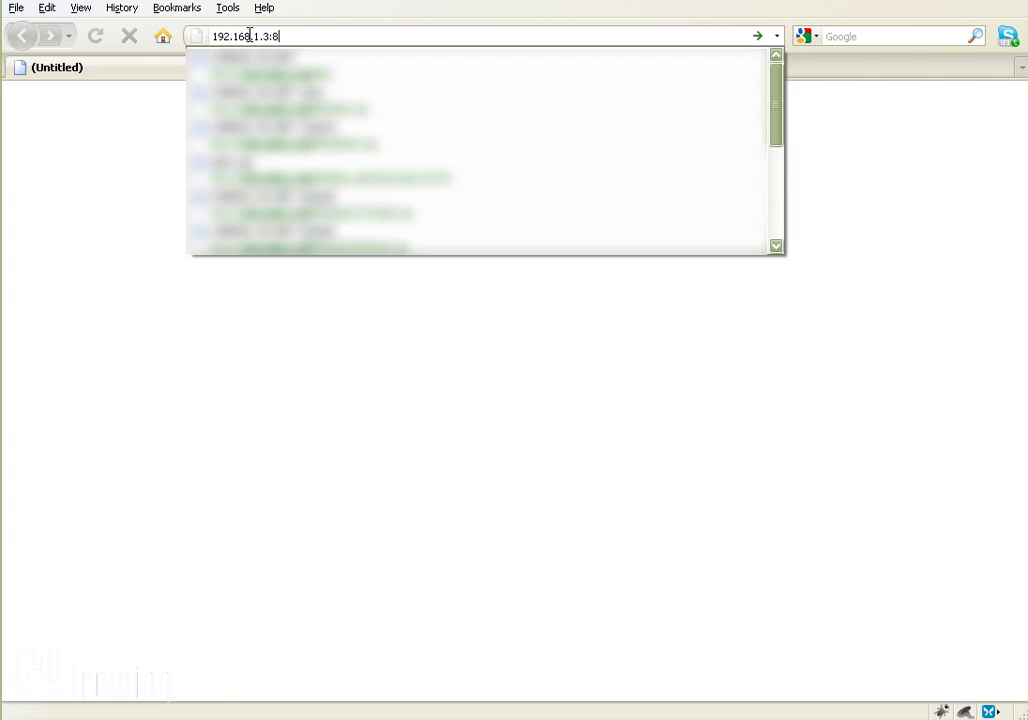
text(080)
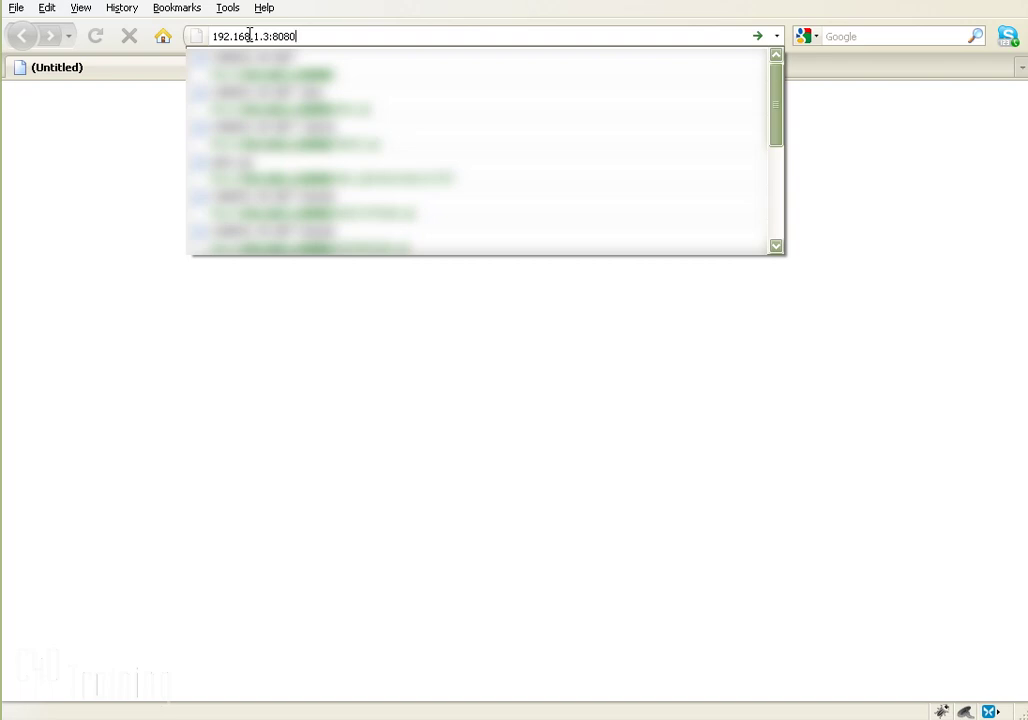
key(Return)
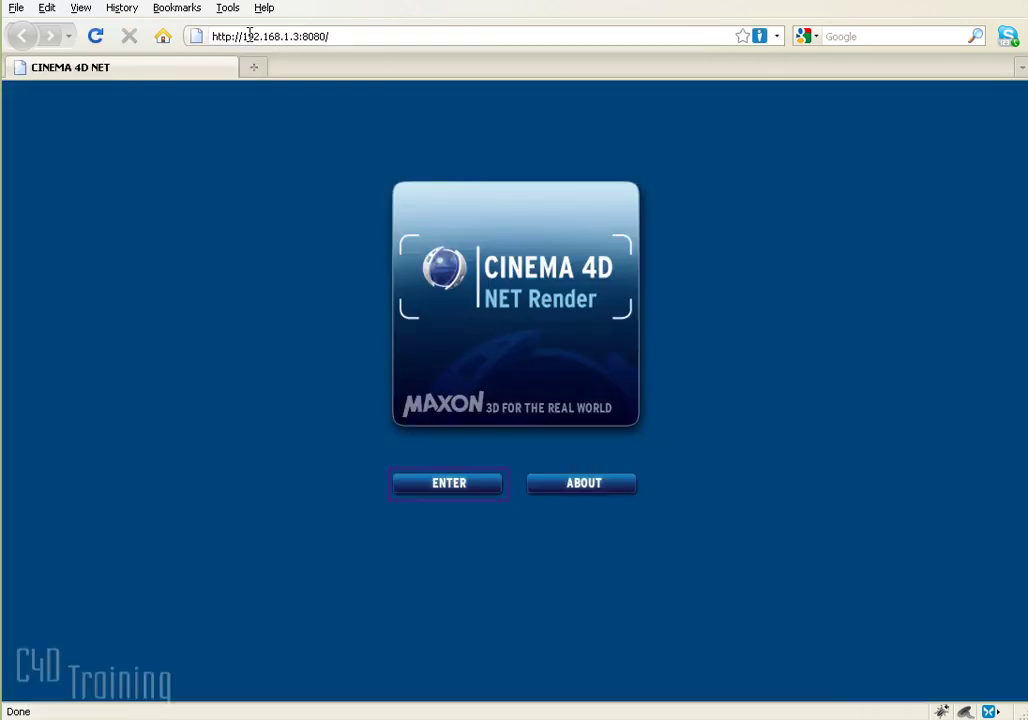
click(464, 486)
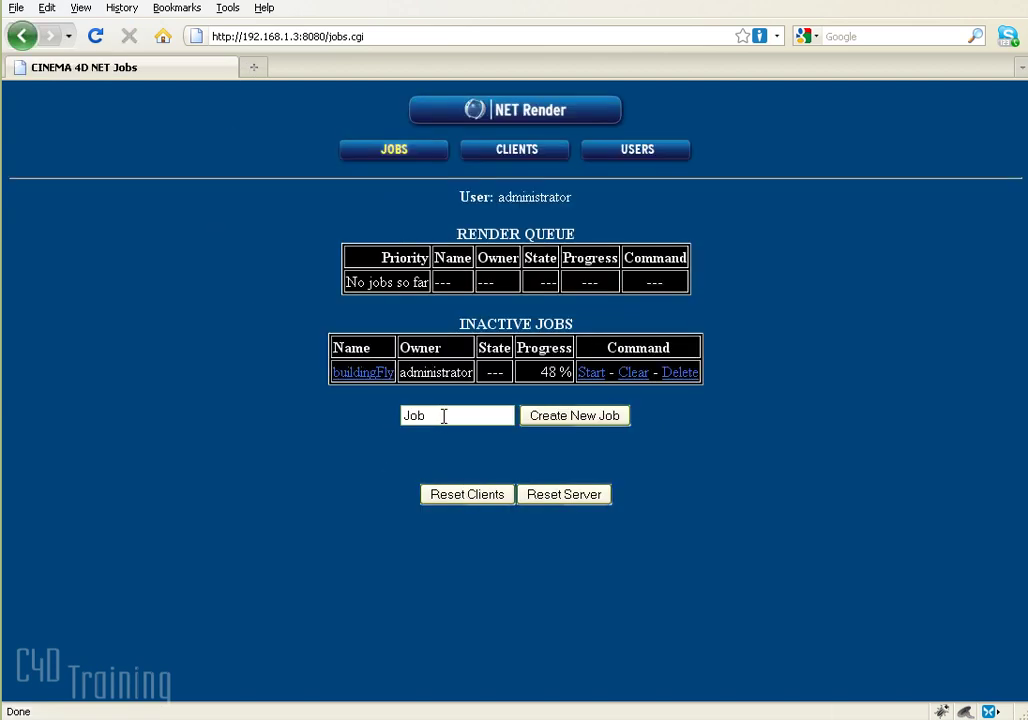
Create a new render job named TestJob.
drag(443, 416, 370, 425)
key(Delete)
click(425, 413)
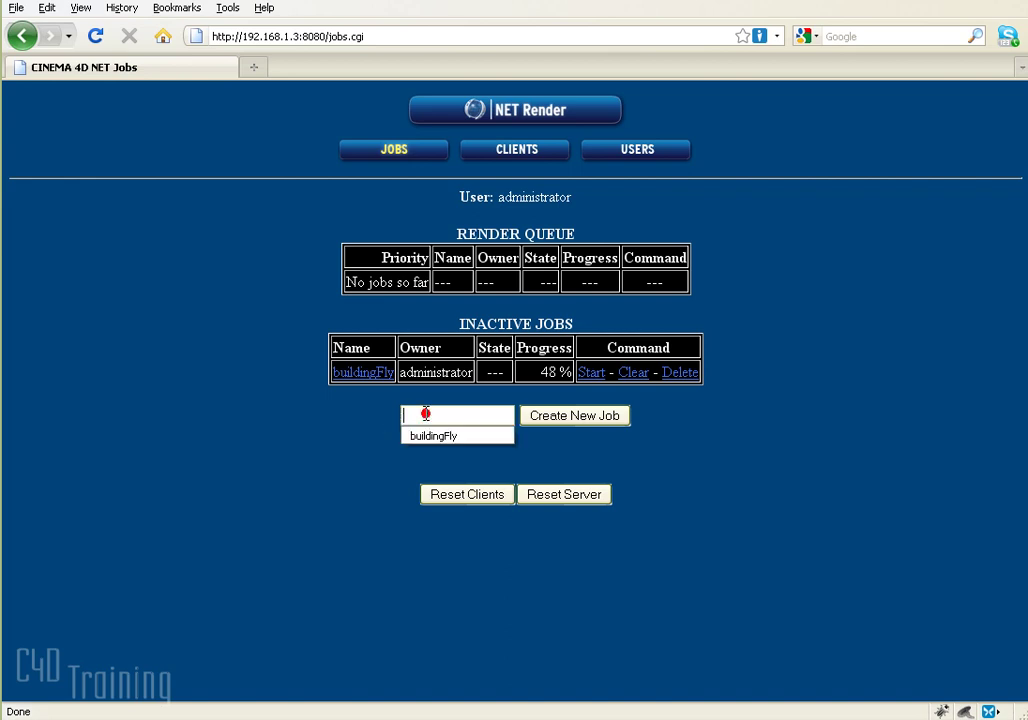
text(TestJob)
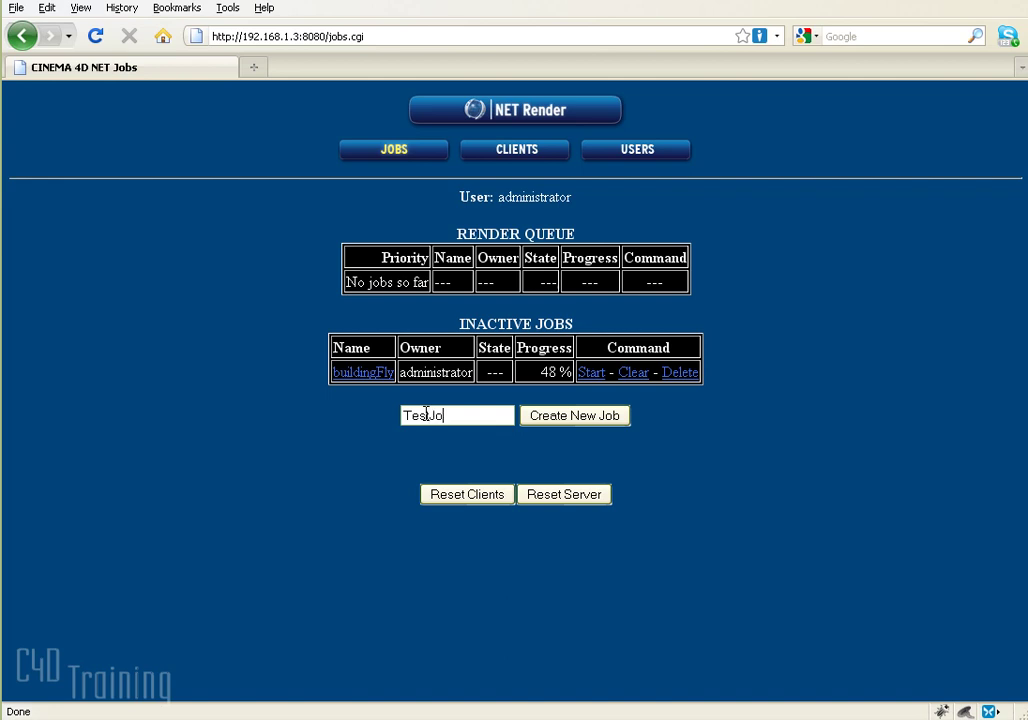
click(585, 418)
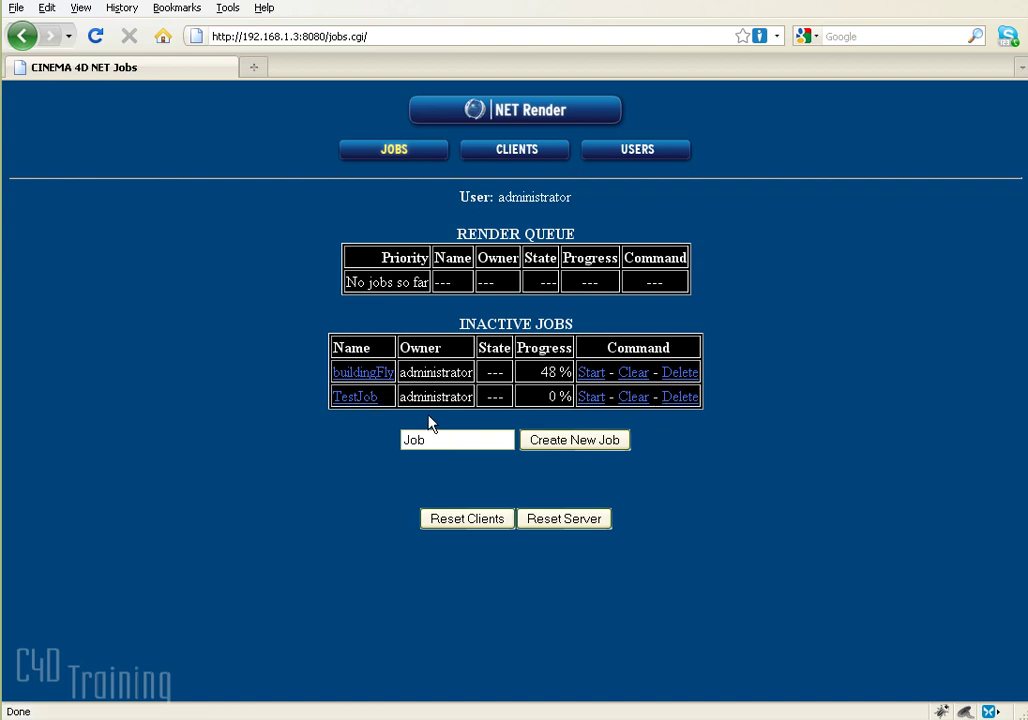
Upload building.c4d from the building folder to TestJob's project files.
click(356, 399)
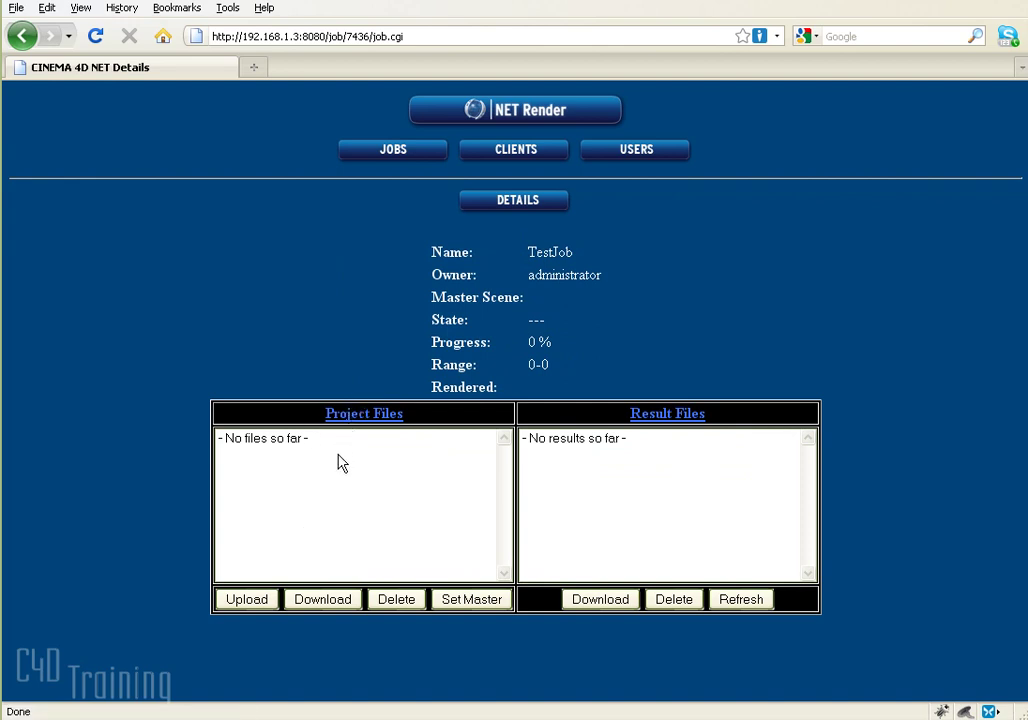
click(329, 499)
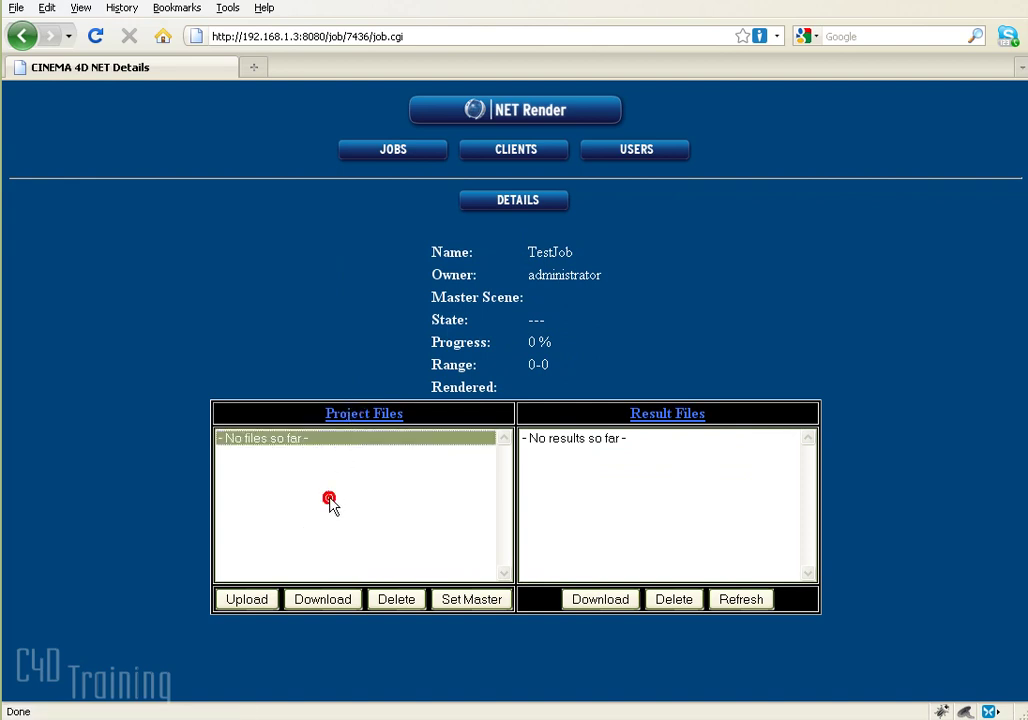
click(248, 600)
click(587, 276)
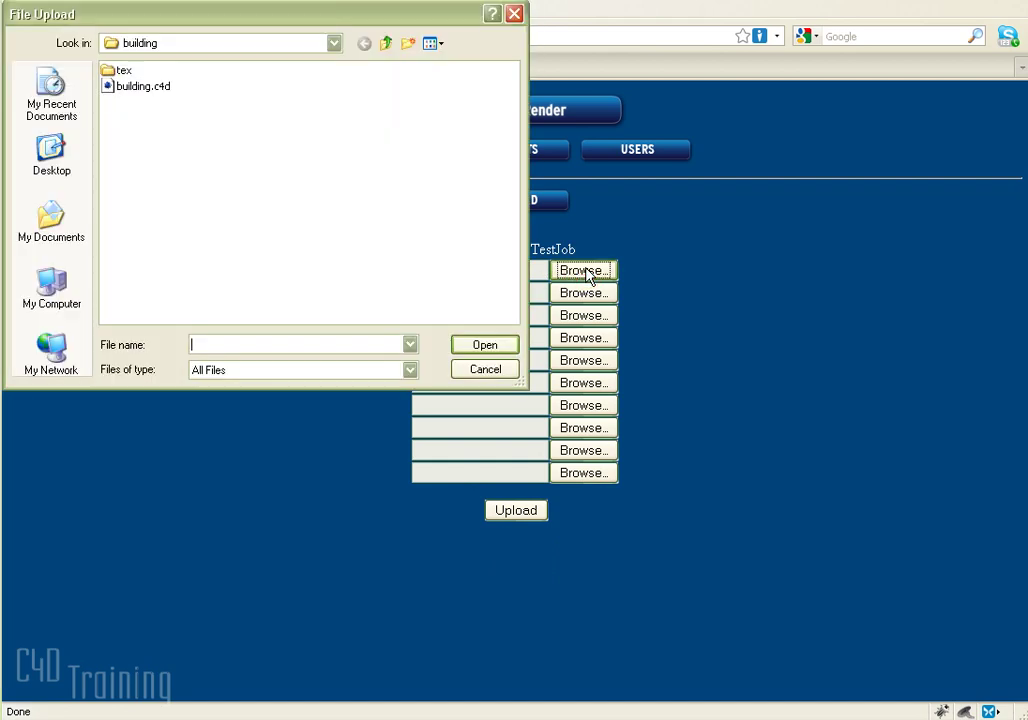
drag(112, 16, 206, 146)
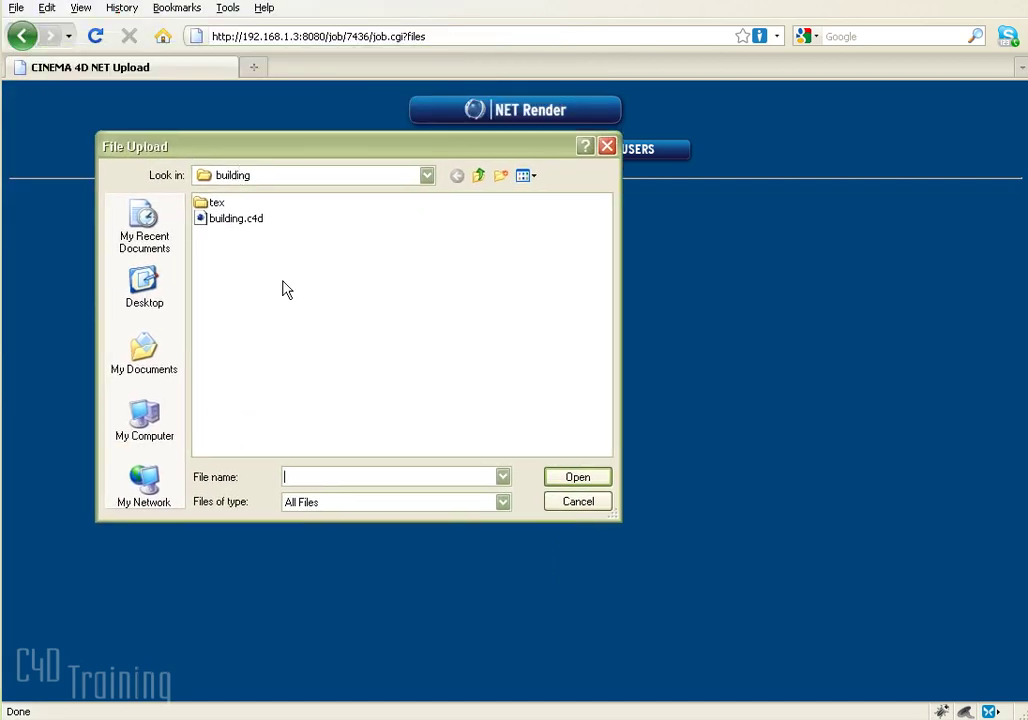
click(234, 219)
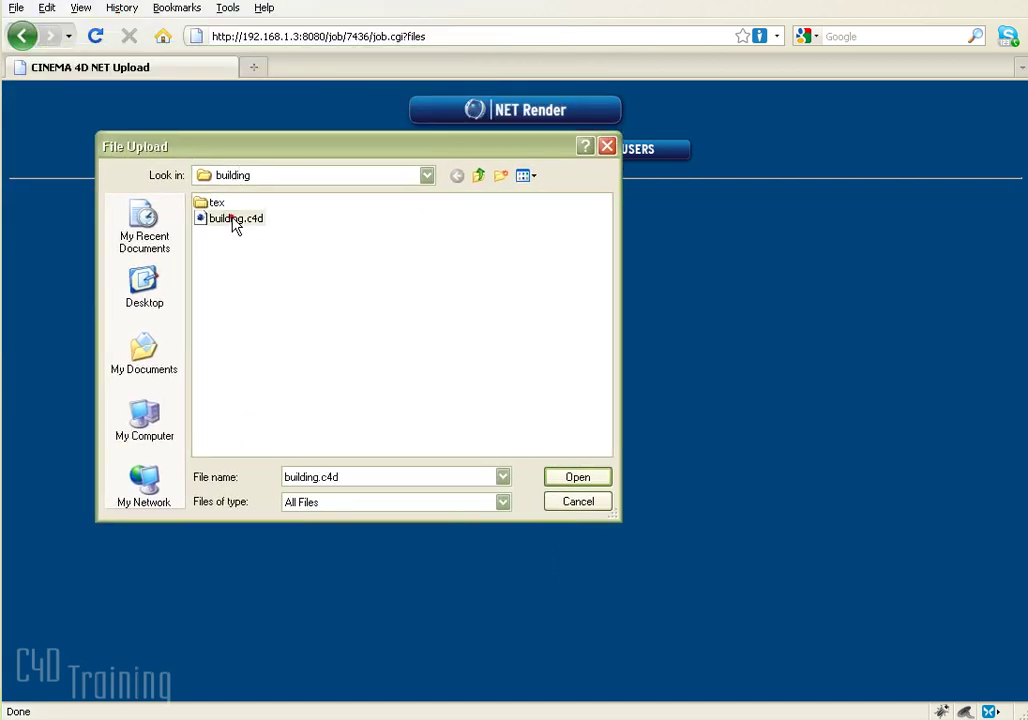
click(581, 481)
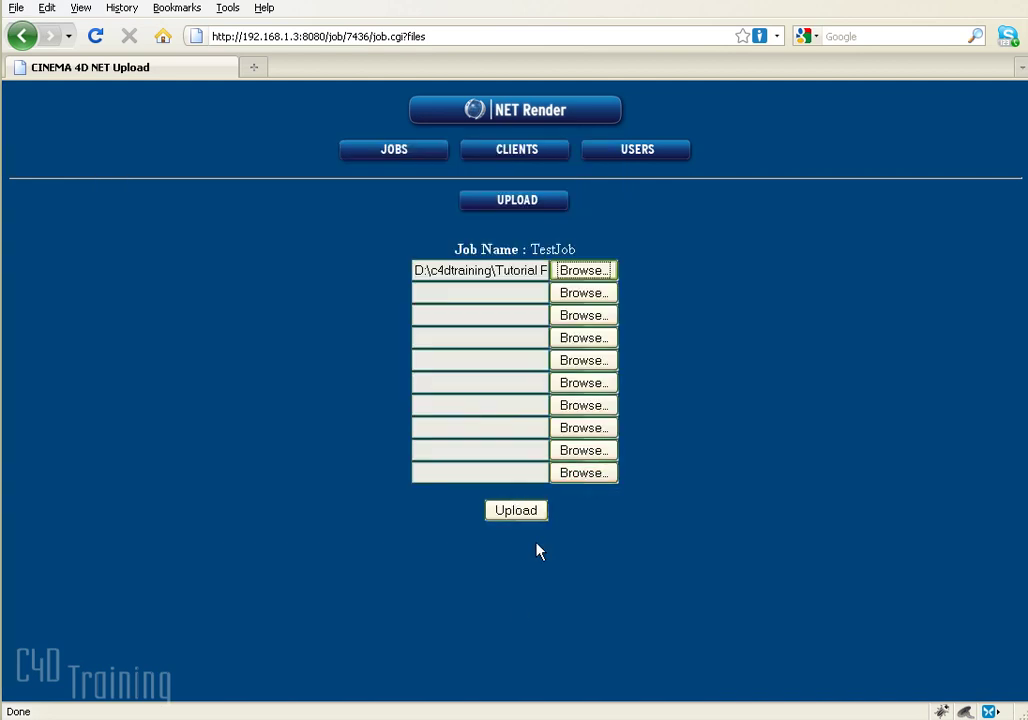
click(522, 512)
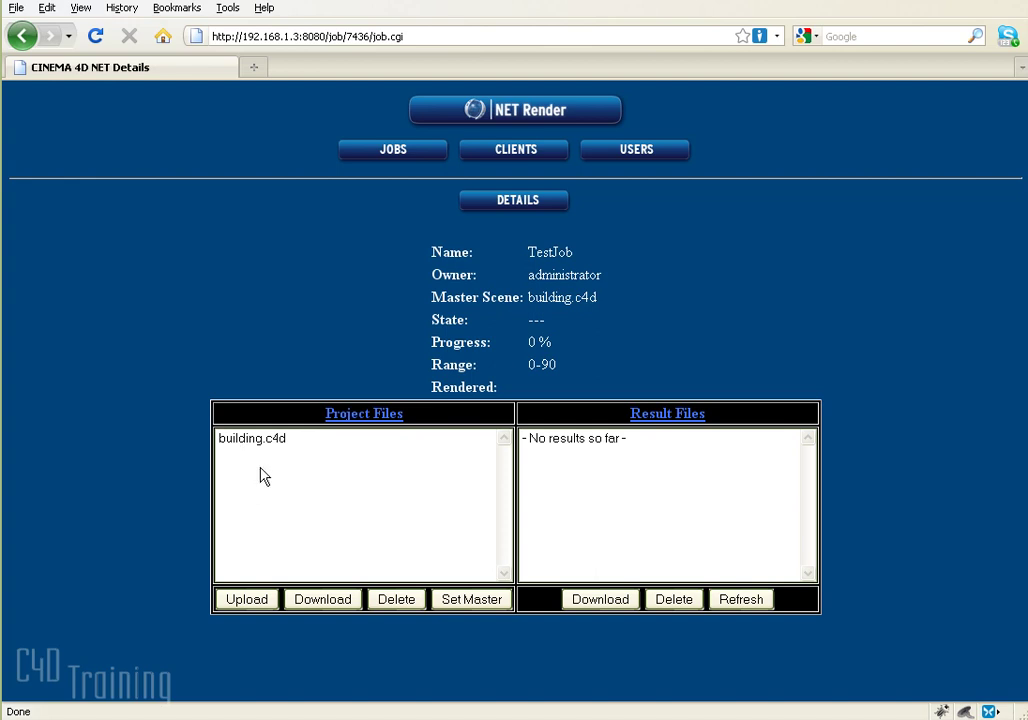
Select building.c4d in TestJob's project files, return to the job list and start TestJob.
click(263, 442)
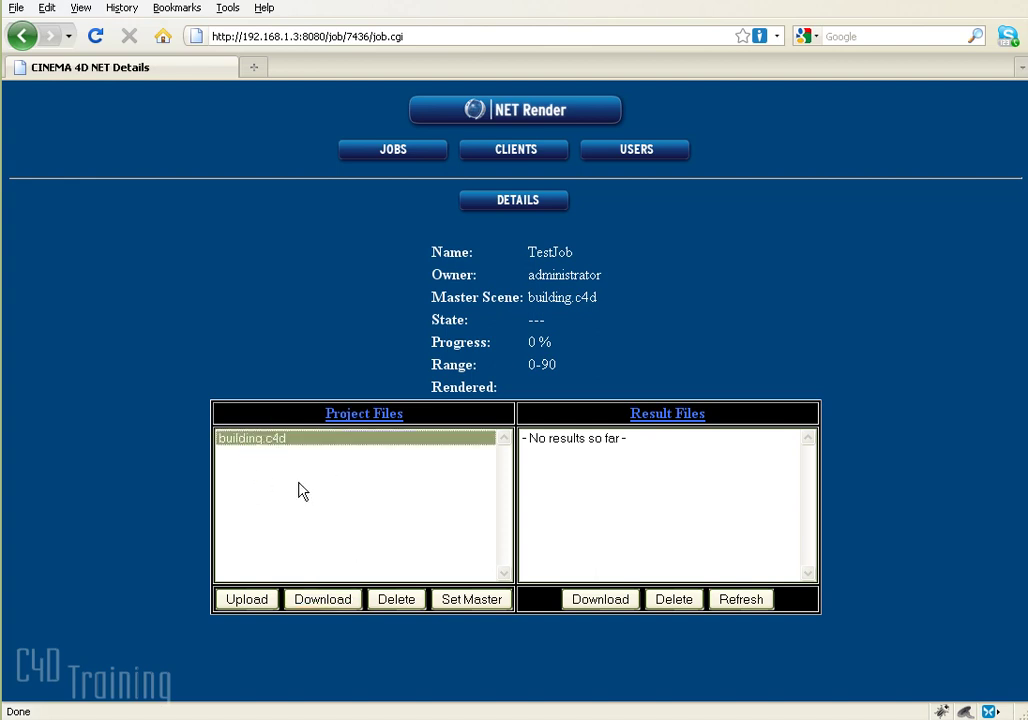
click(394, 153)
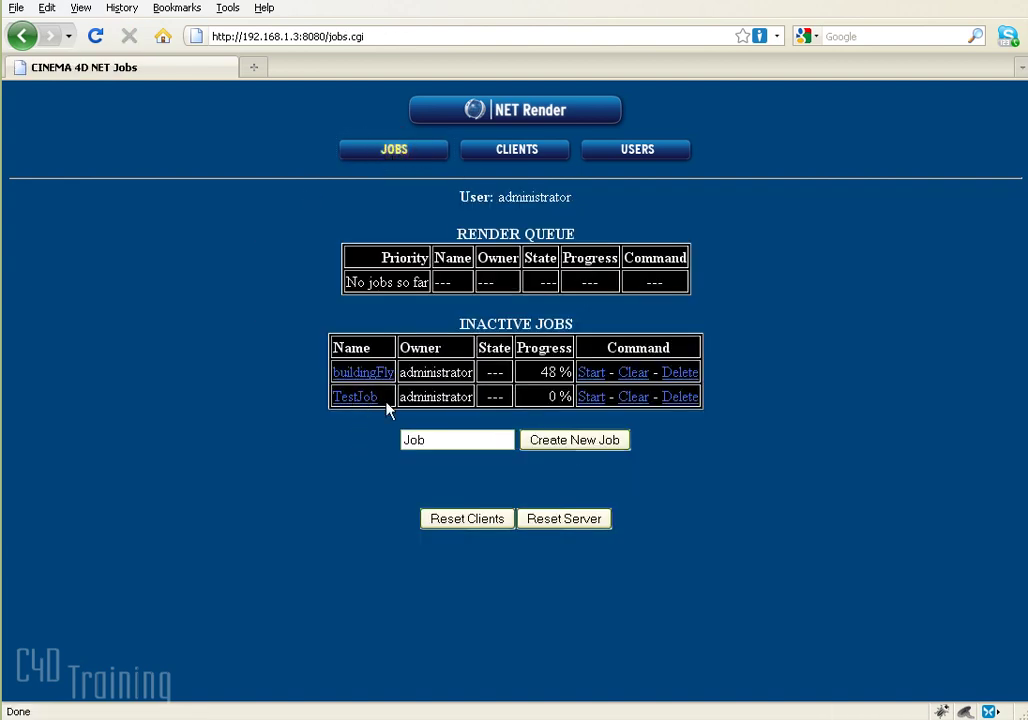
click(591, 398)
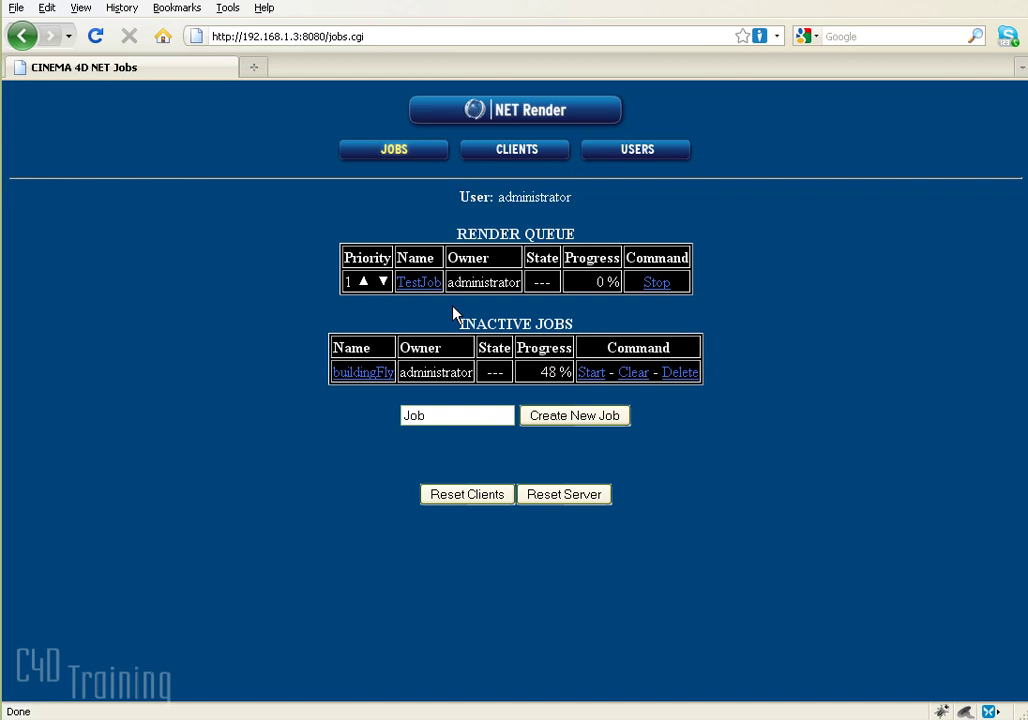
Examine the frame ranges assigned to each client for TestJob and the rendering log in the NET Client window.
click(523, 152)
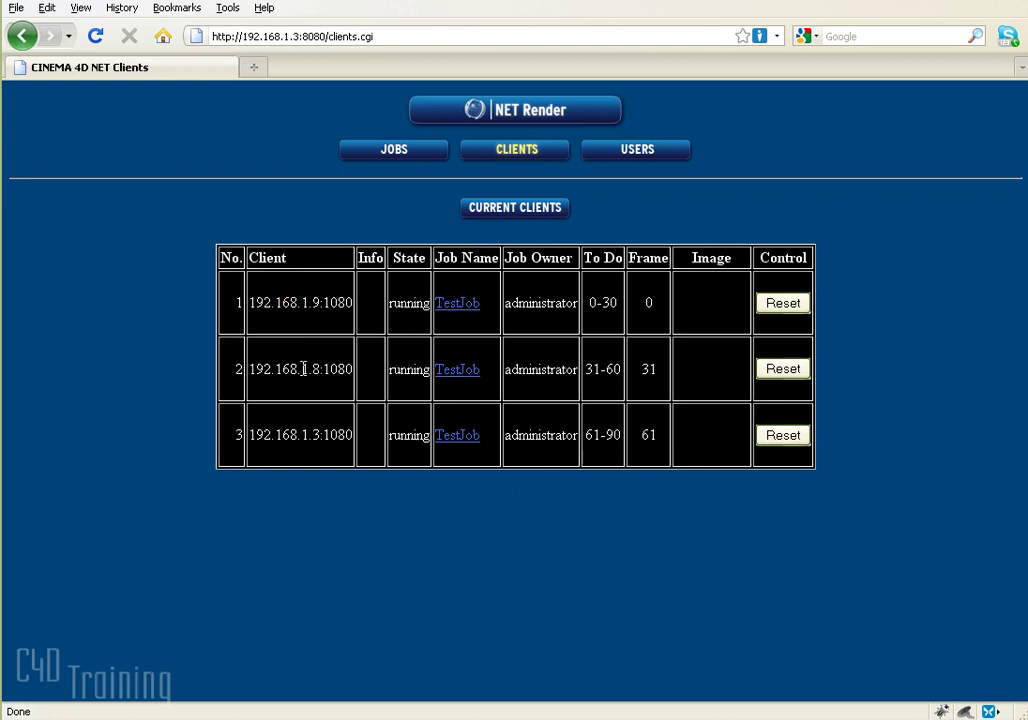
click(300, 435)
click(597, 302)
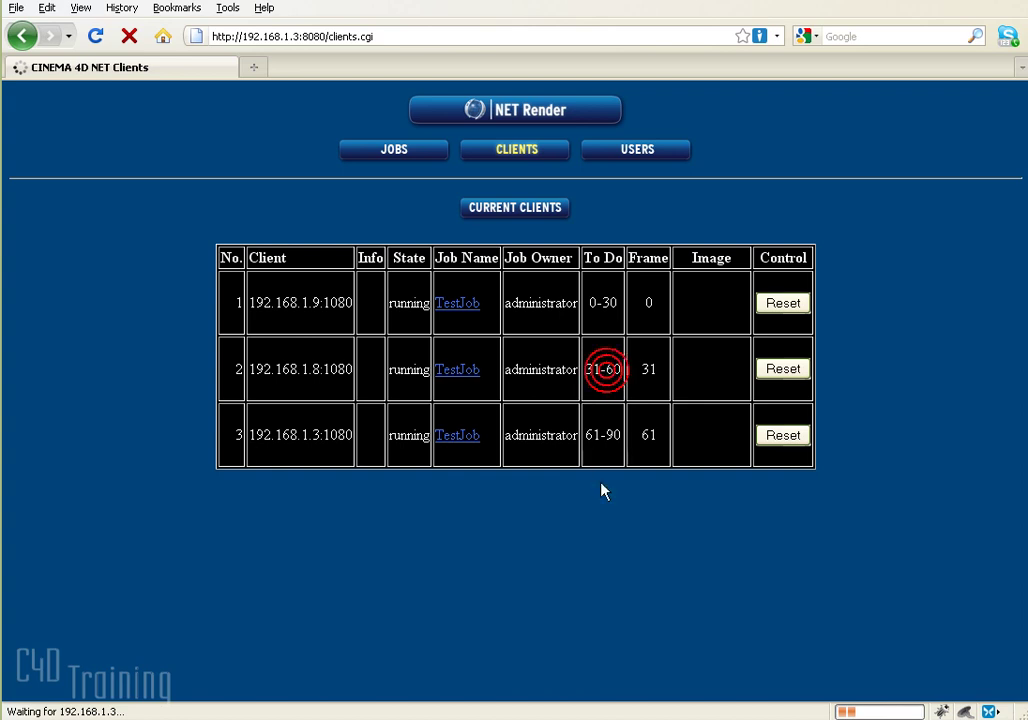
click(602, 438)
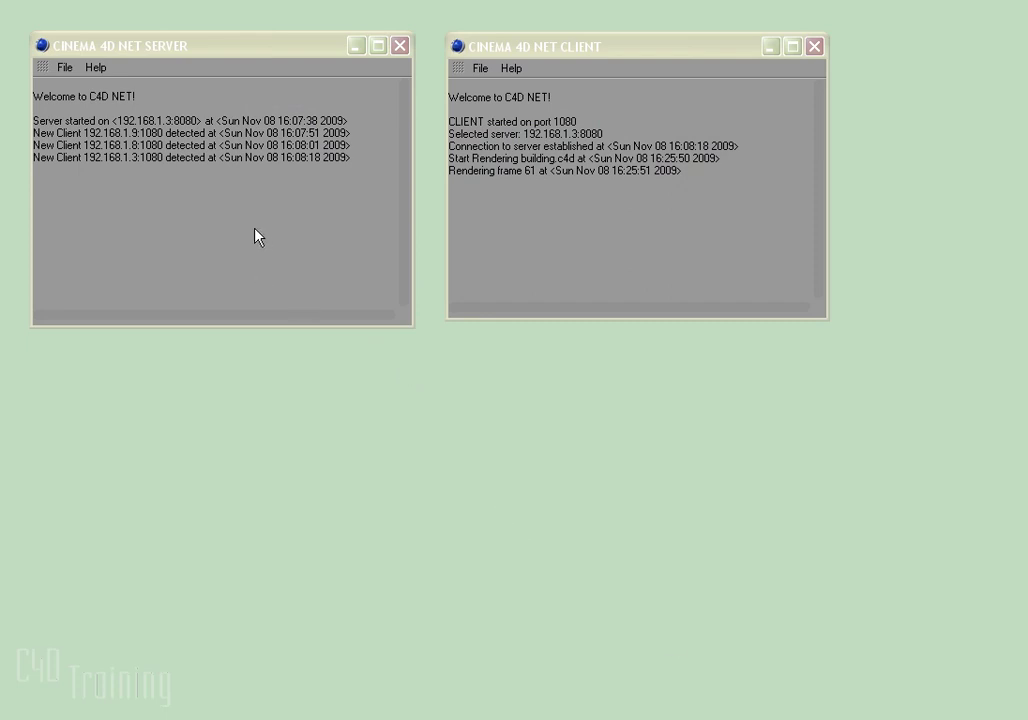
click(495, 178)
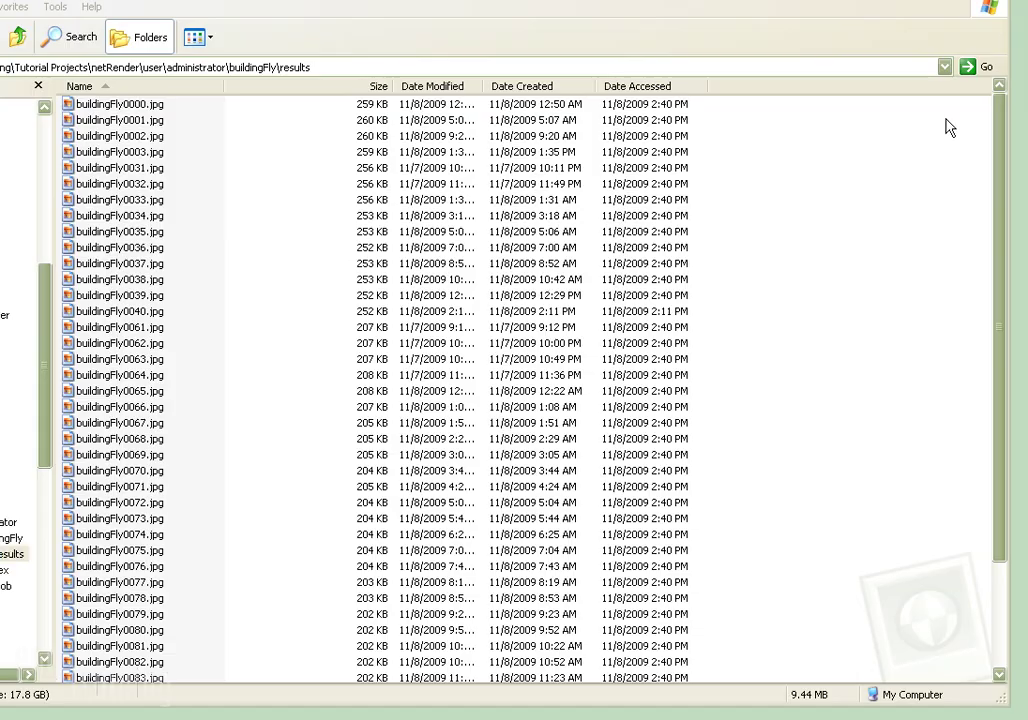
Switch to the buildingFly results folder in the file explorer and preview the rendered image buildingFly0000.jpg.
mouse_move(1003, 105)
mouse_down()
mouse_move(1004, 255)
mouse_move(1005, 92)
mouse_up()
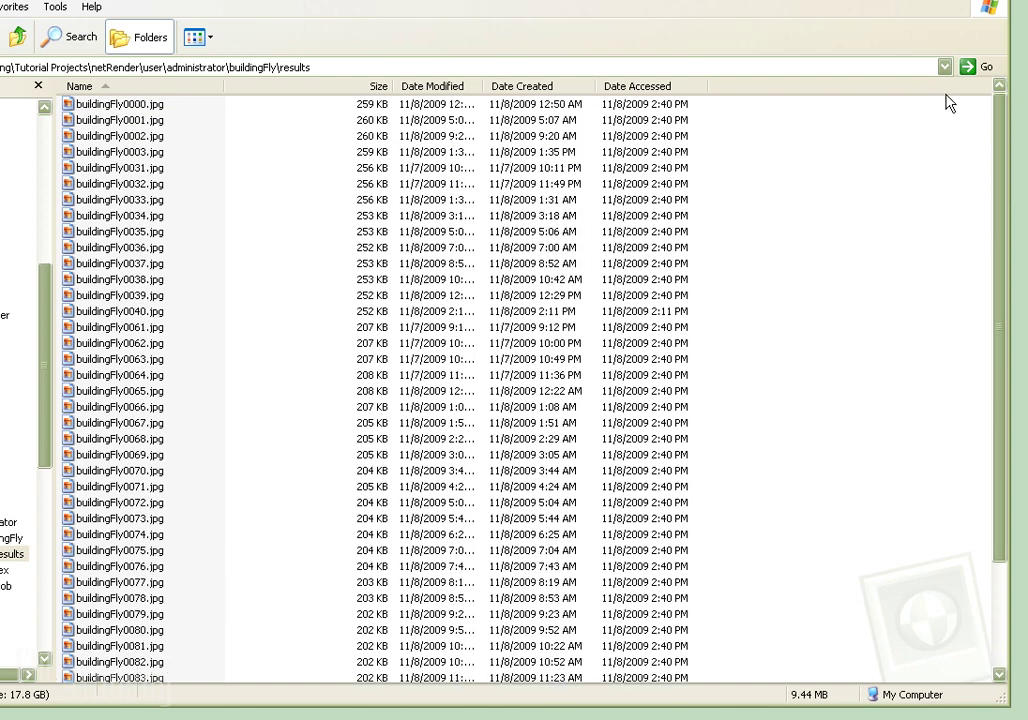
click(124, 103)
right_click(124, 103)
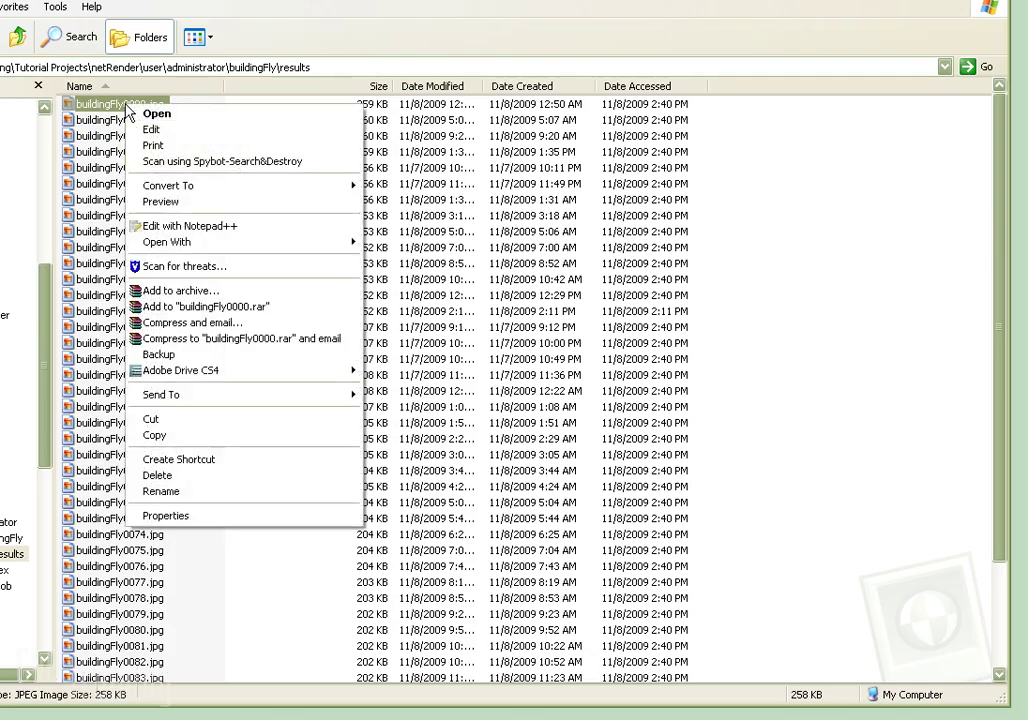
click(192, 196)
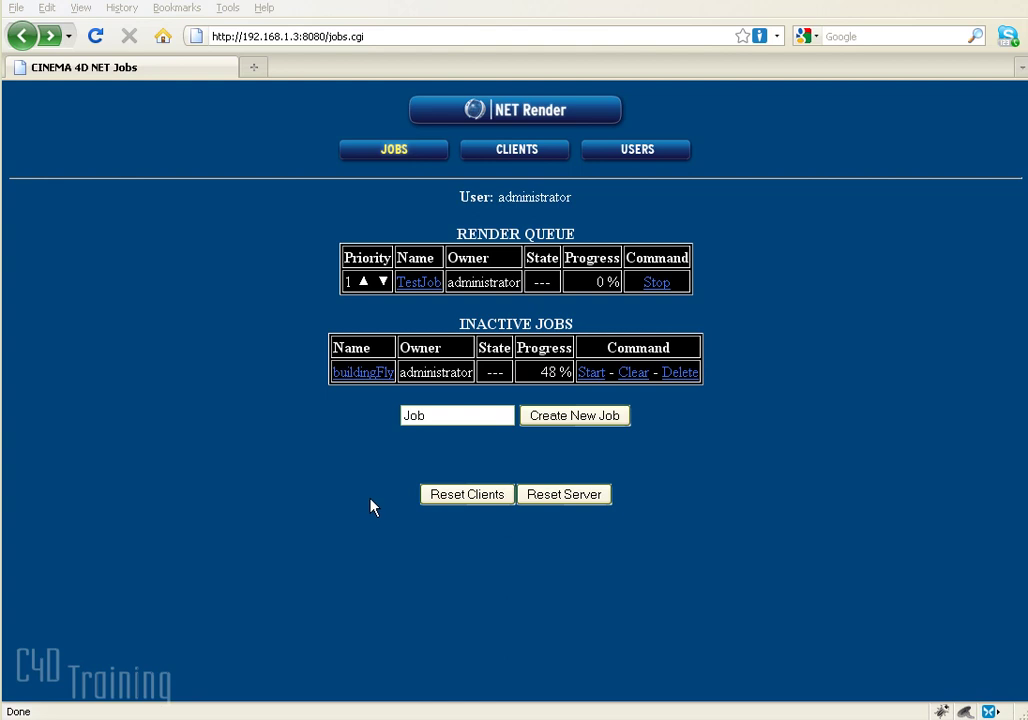
Switch back to the browser's NET Render job list, stop TestJob and start the buildingFly job.
click(657, 283)
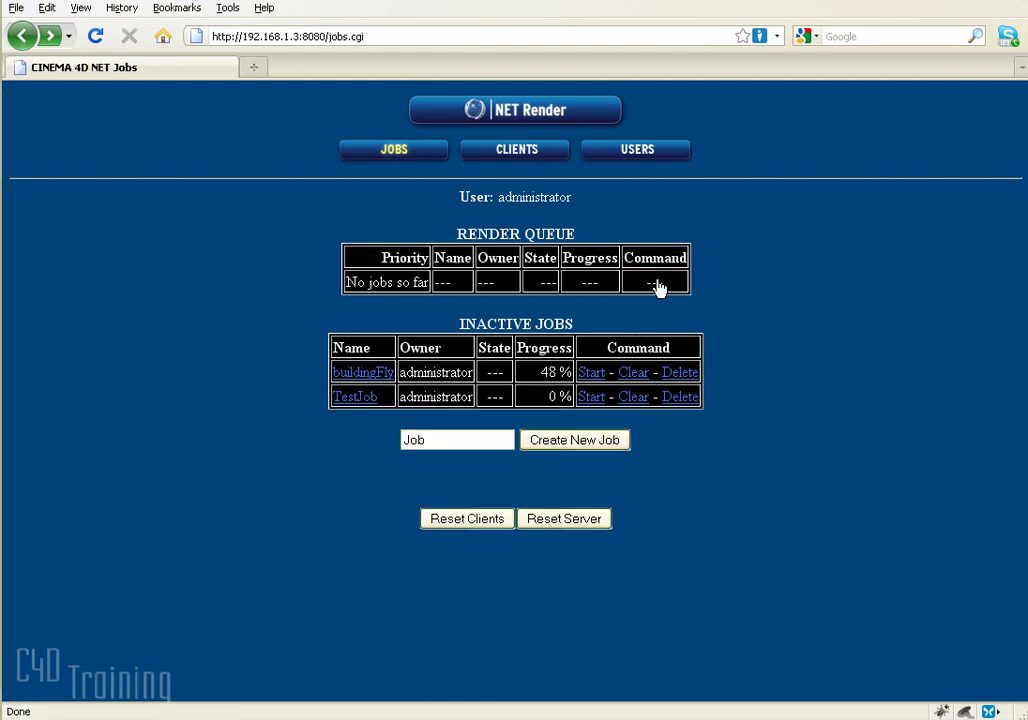
click(596, 373)
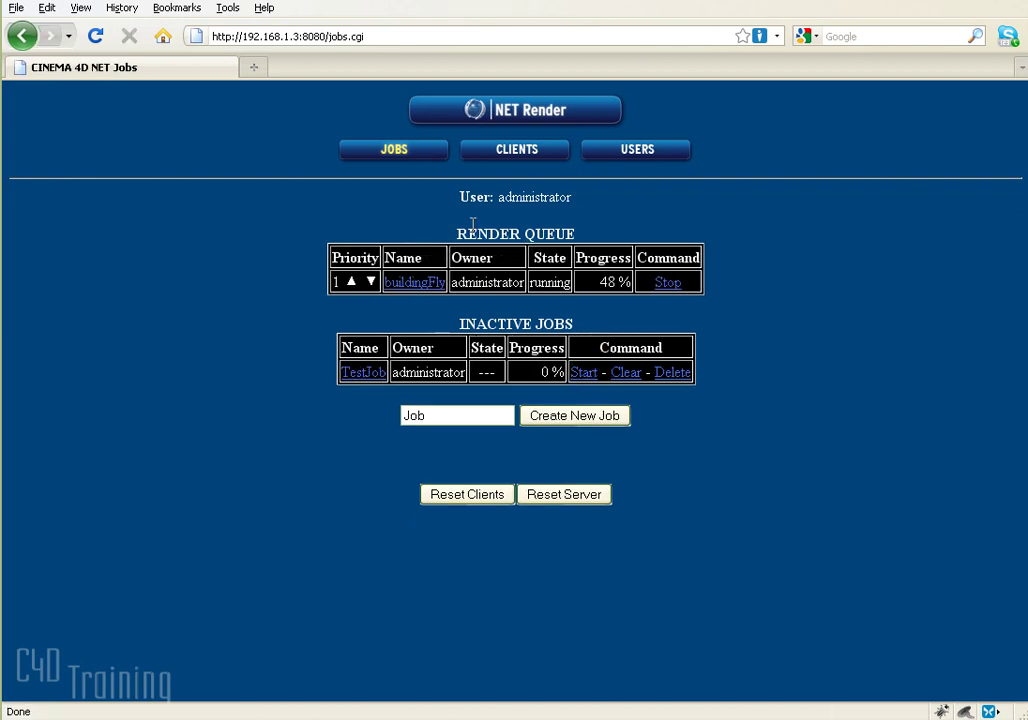
Examine the clients' remaining frame ranges and image previews for the buildingFly job.
click(528, 153)
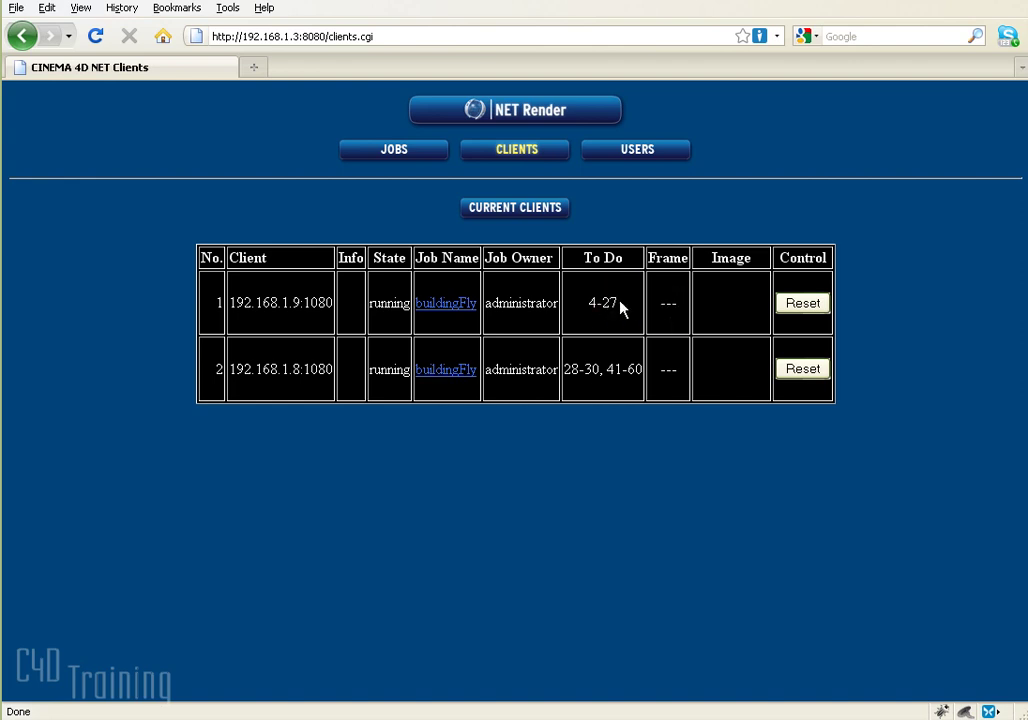
click(733, 306)
click(584, 305)
click(592, 372)
click(625, 370)
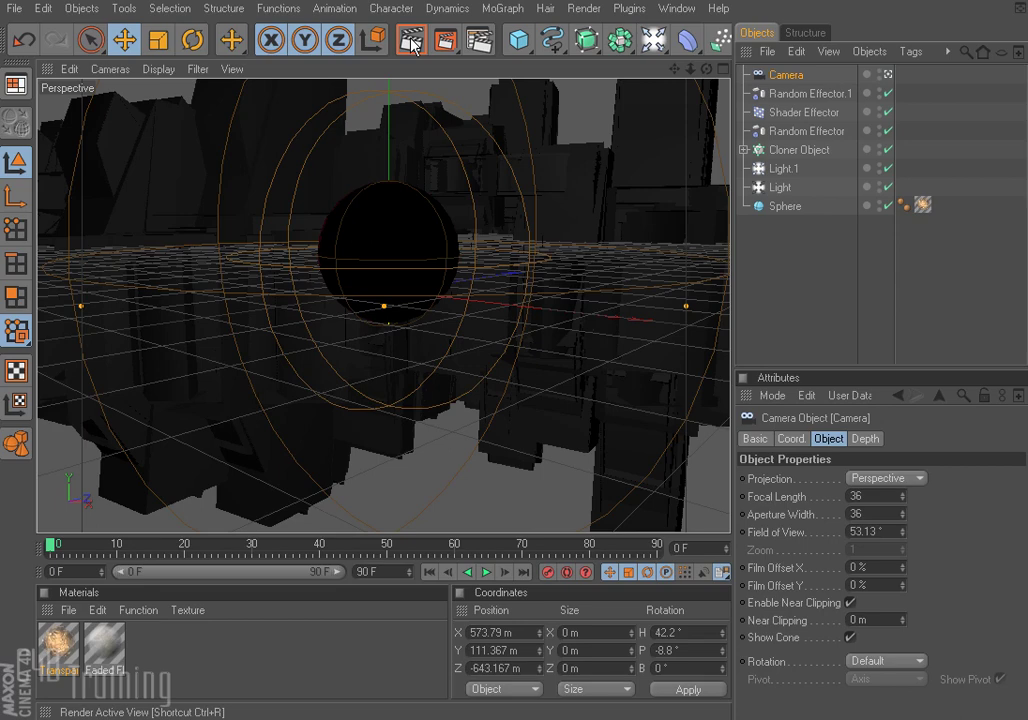
Switch to CINEMA 4D and render the active perspective view of the scene with the sphere.
click(411, 40)
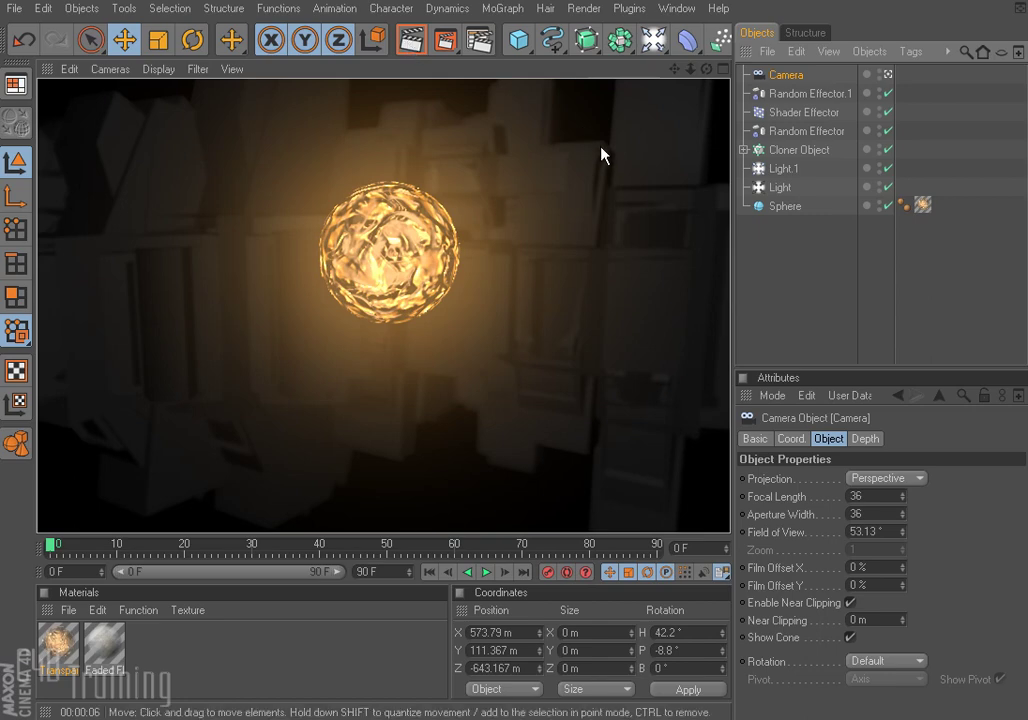
Add the Tiled Camera object preset from the CINEMA 4D Expressions presets to the scene.
click(796, 232)
click(786, 75)
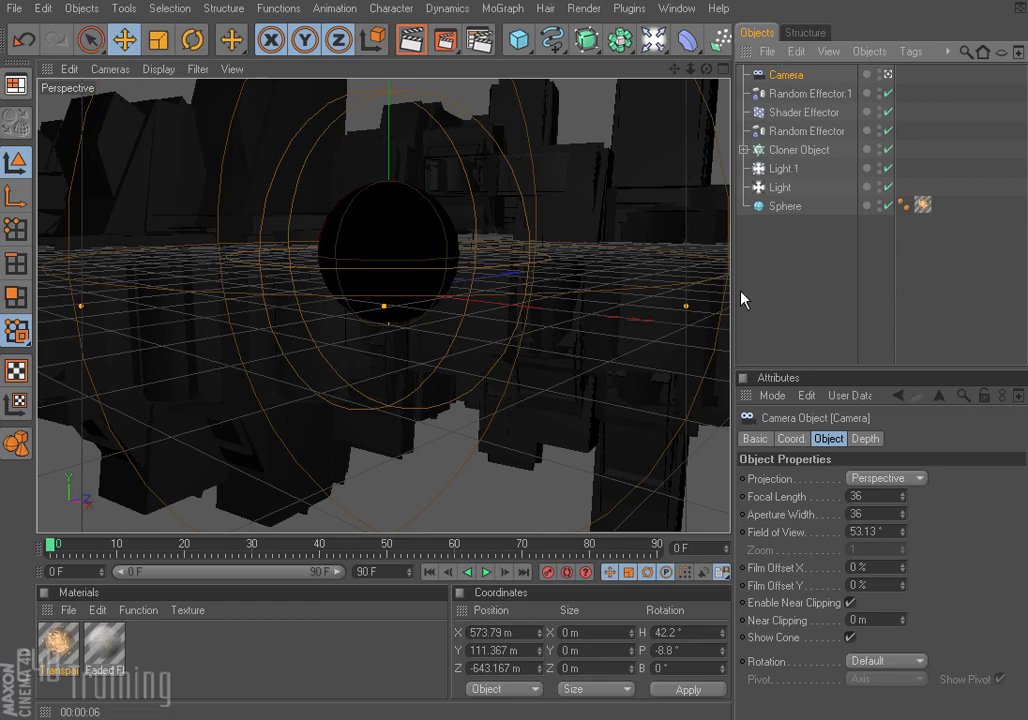
drag(733, 294, 472, 310)
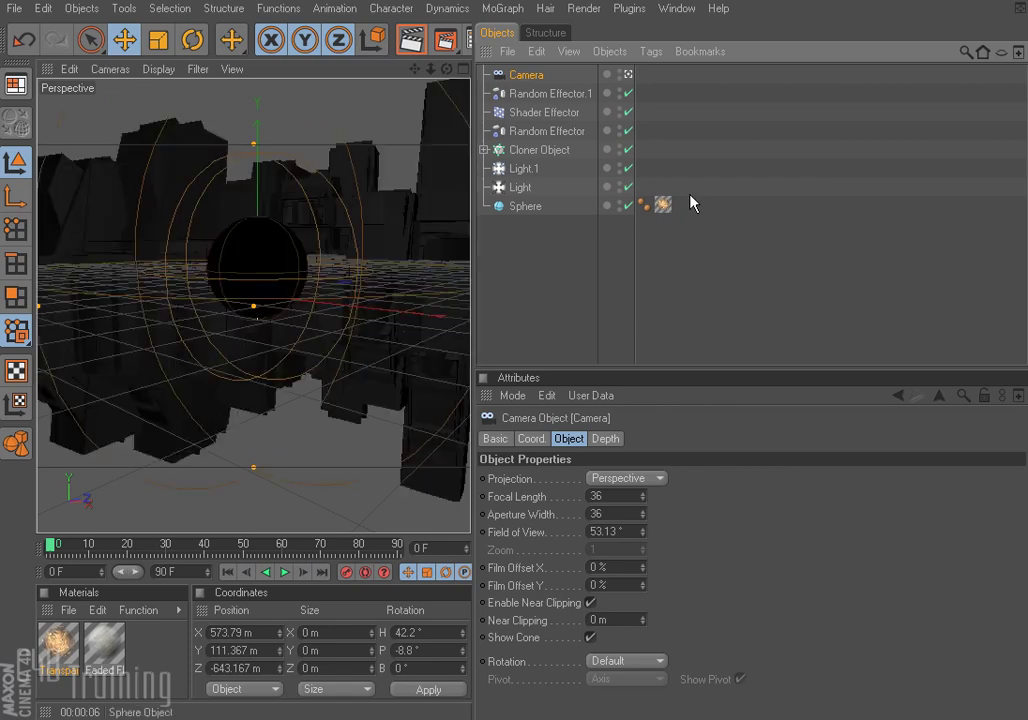
click(508, 49)
mouse_move(565, 122)
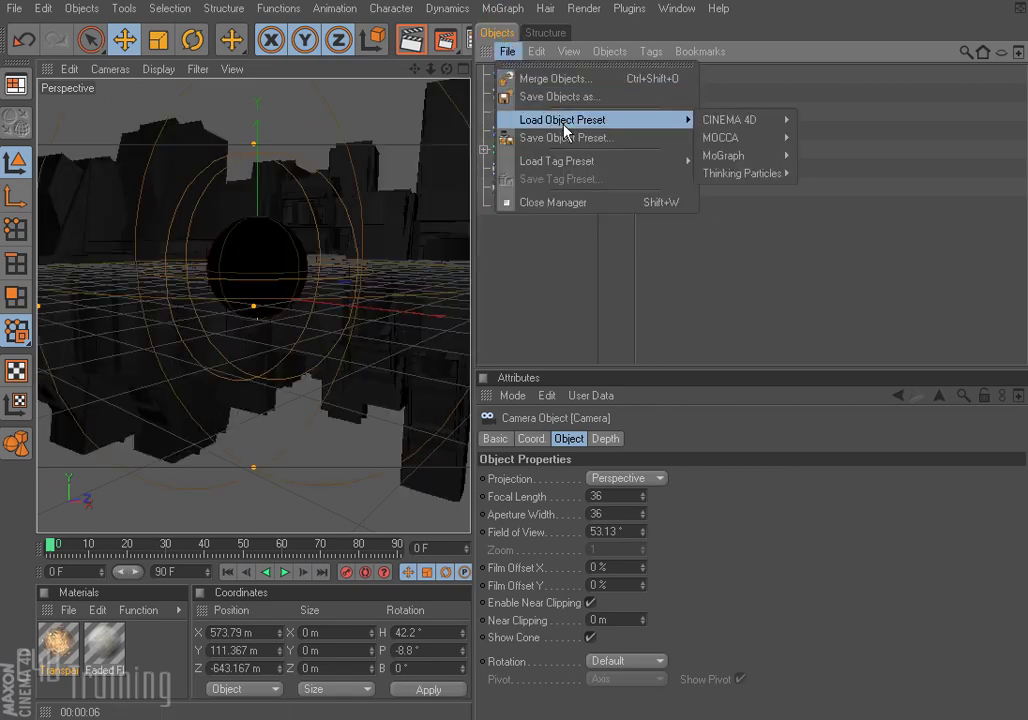
mouse_move(742, 122)
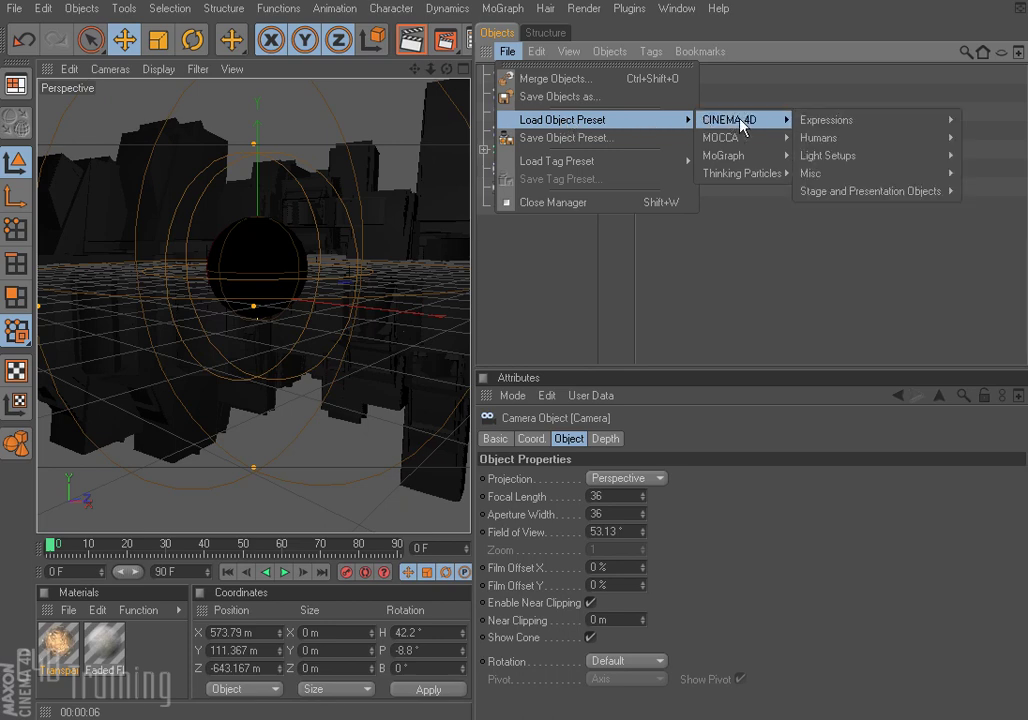
mouse_move(820, 123)
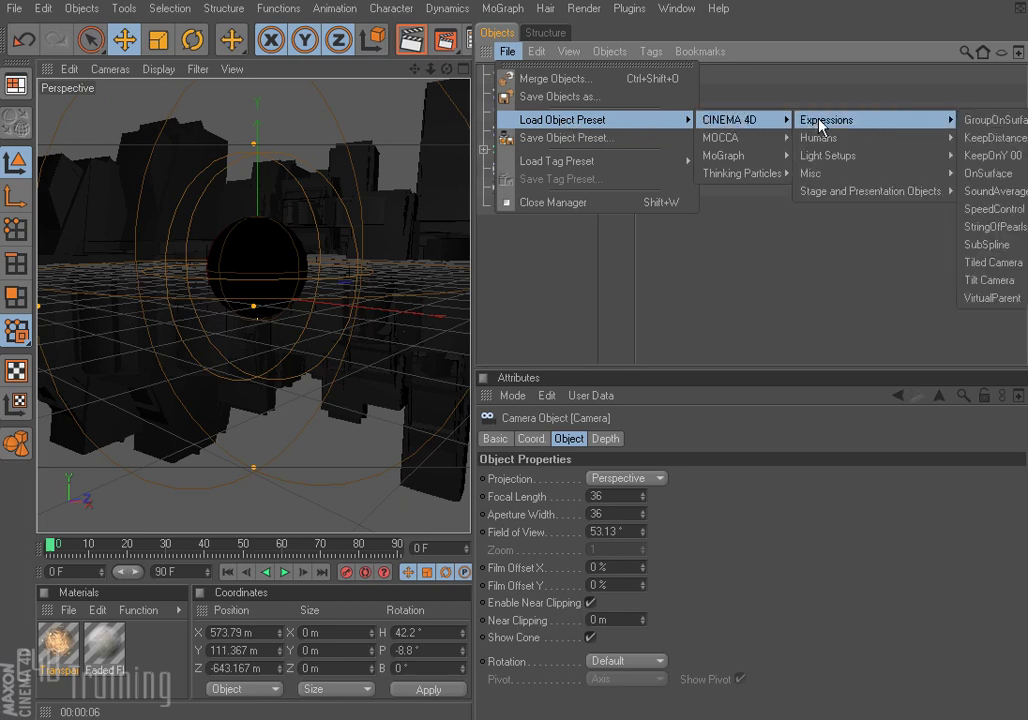
click(983, 262)
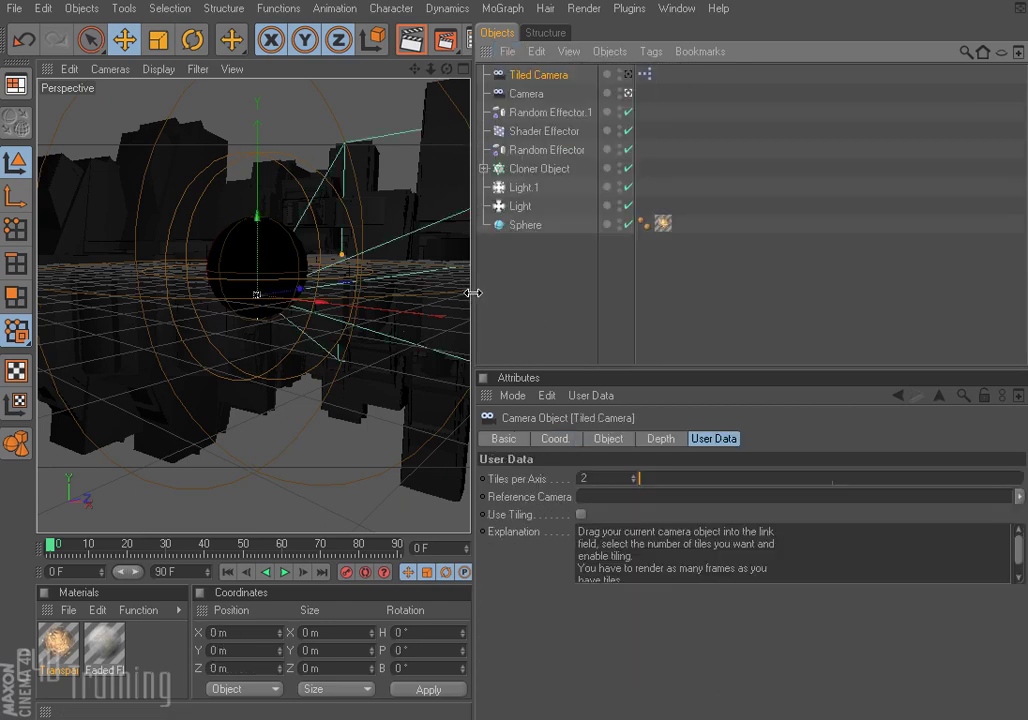
Set the Tiled Camera's Tiles per Axis to 4 and briefly preview the scene through that camera.
drag(475, 292, 787, 291)
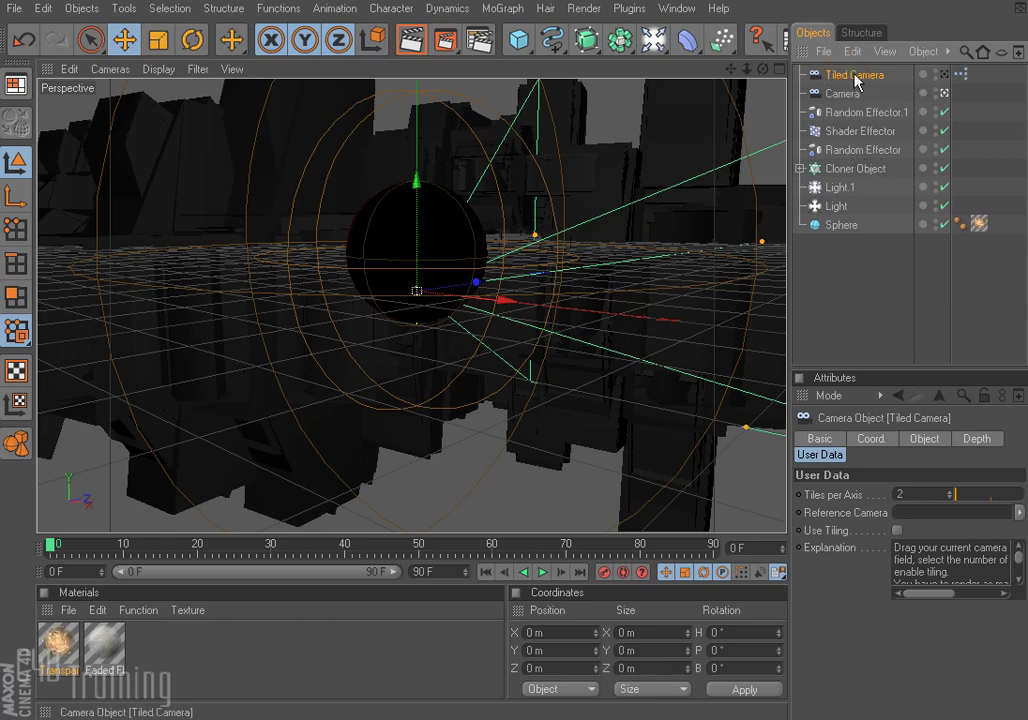
click(822, 456)
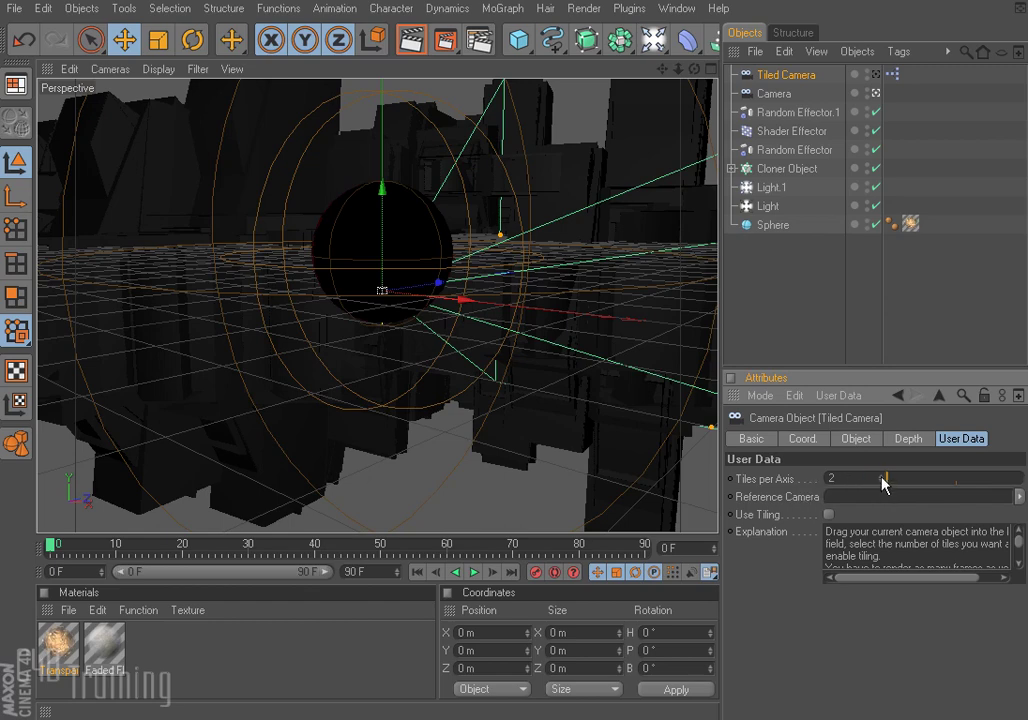
drag(882, 479, 793, 463)
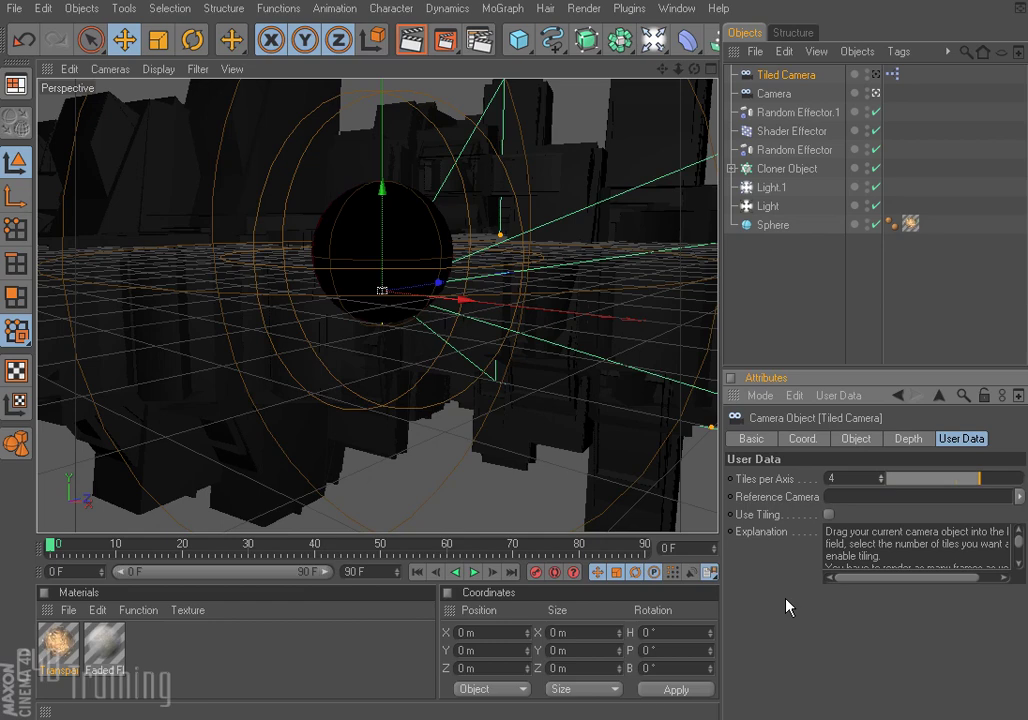
click(877, 75)
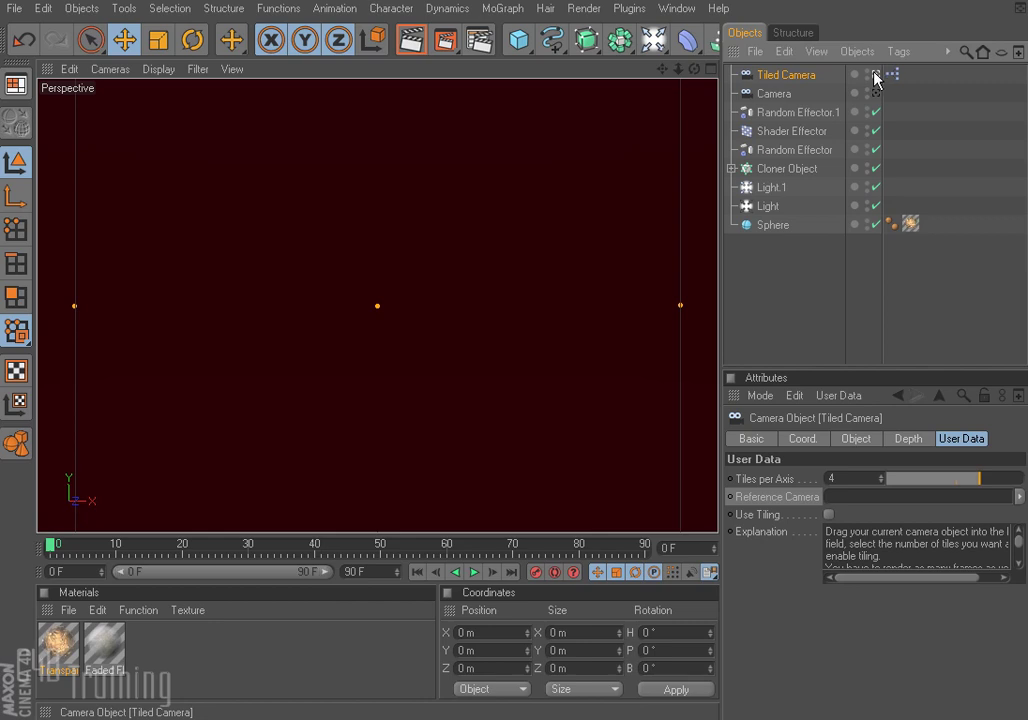
click(876, 74)
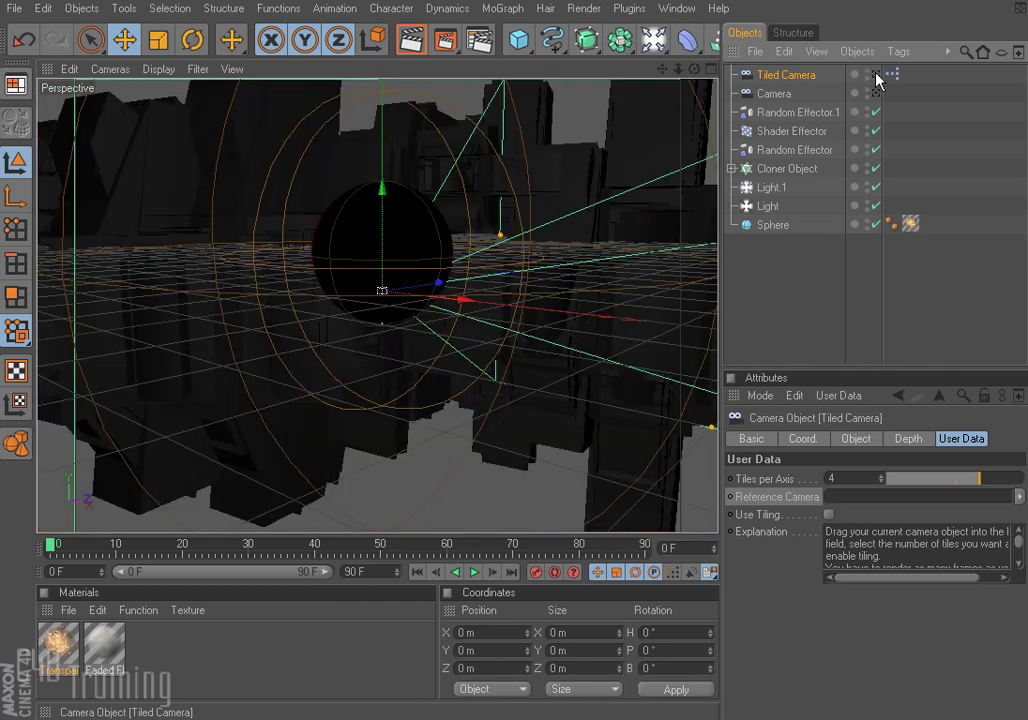
Assign Camera as the Tiled Camera's Reference Camera and enable Use Tiling with the Tiled Camera as the active view.
click(777, 497)
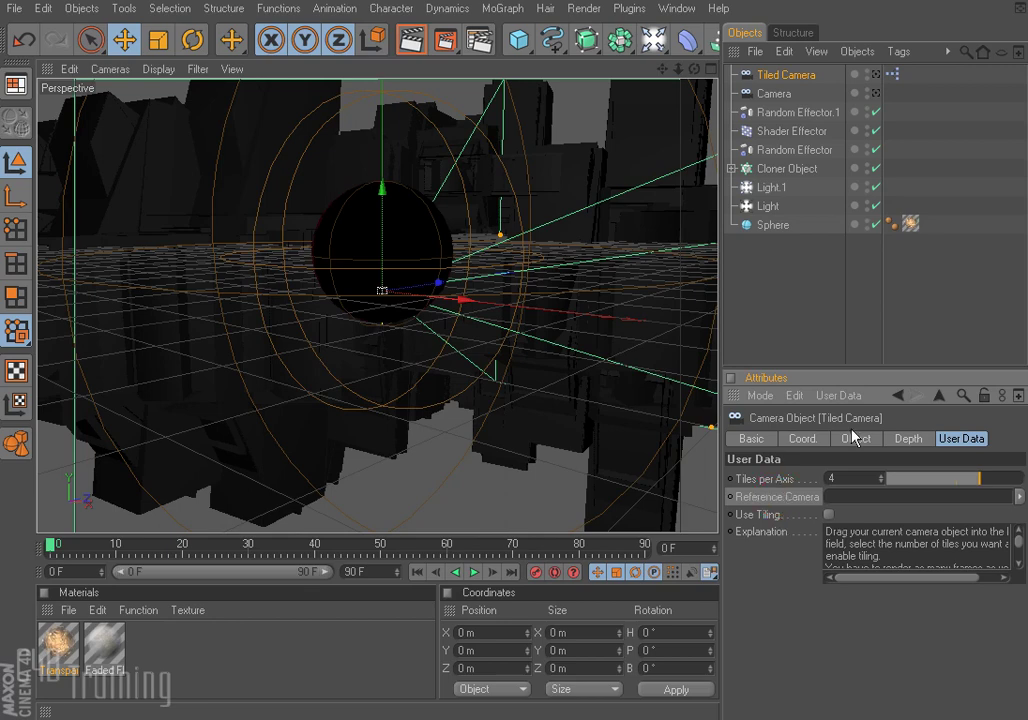
click(776, 93)
drag(777, 95, 856, 497)
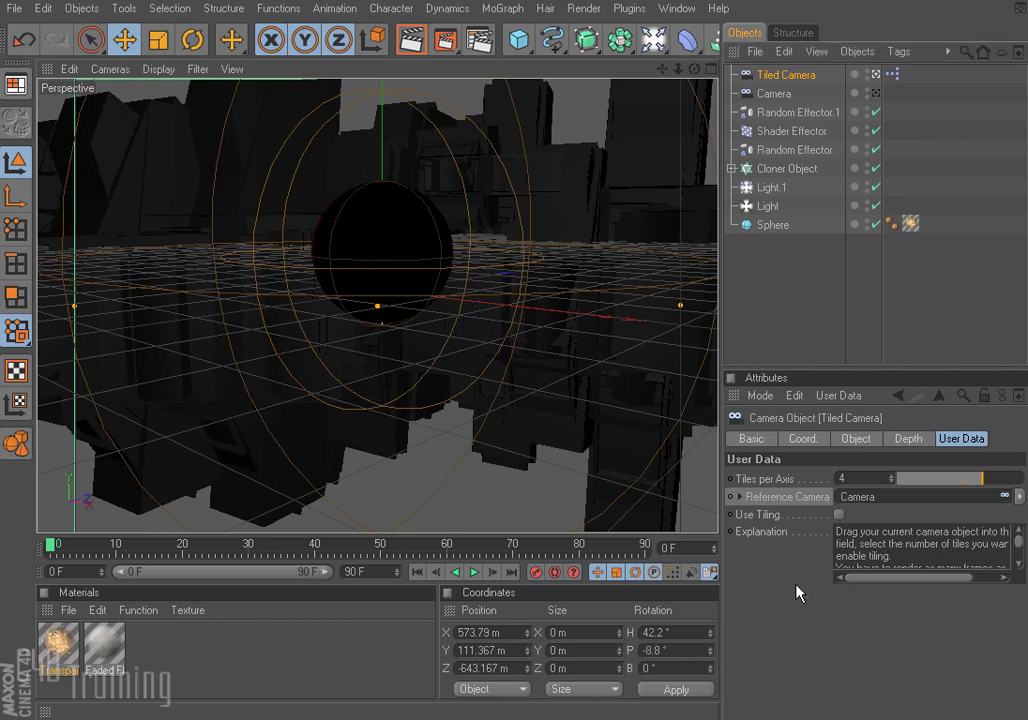
click(760, 518)
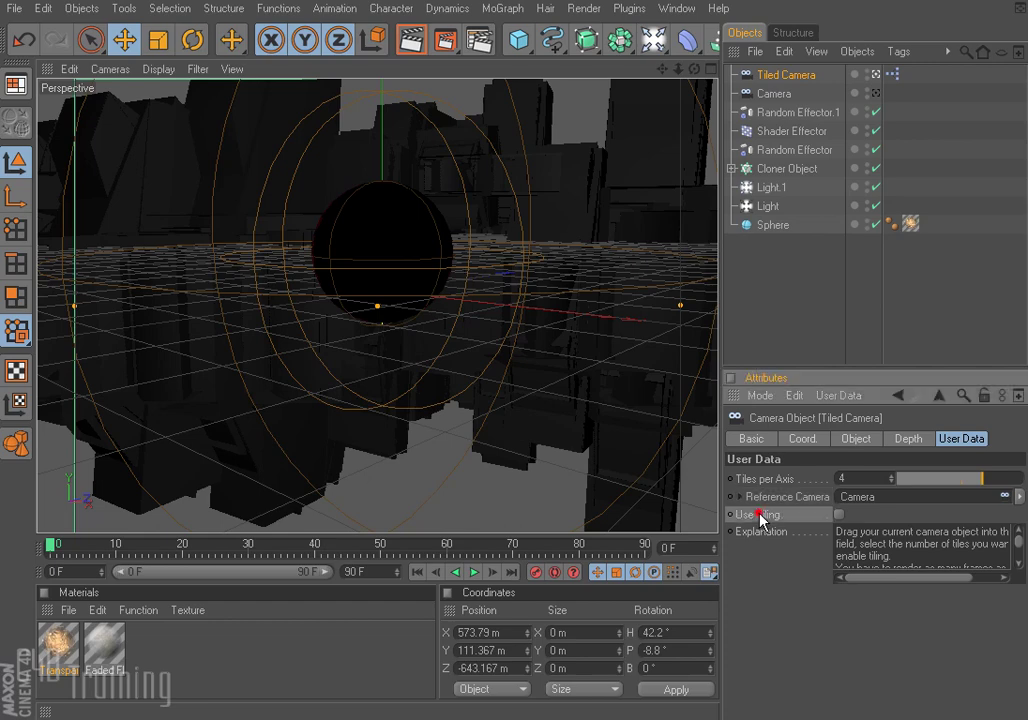
click(839, 515)
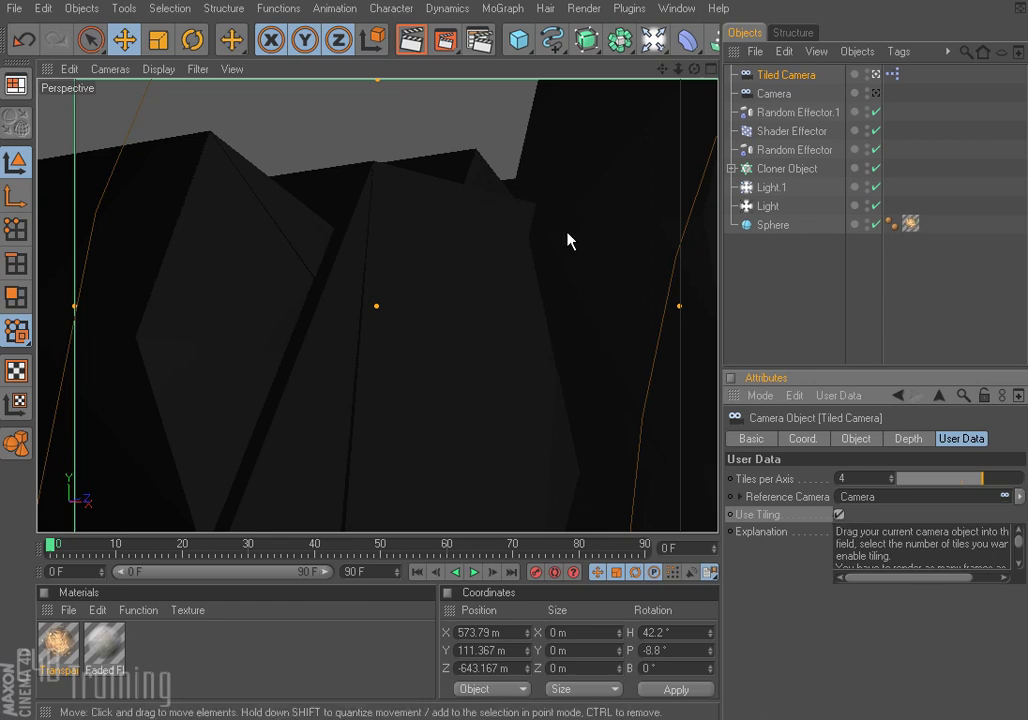
Set the render output to a manual frame range from frame 0 to 15 and close the render settings.
click(479, 40)
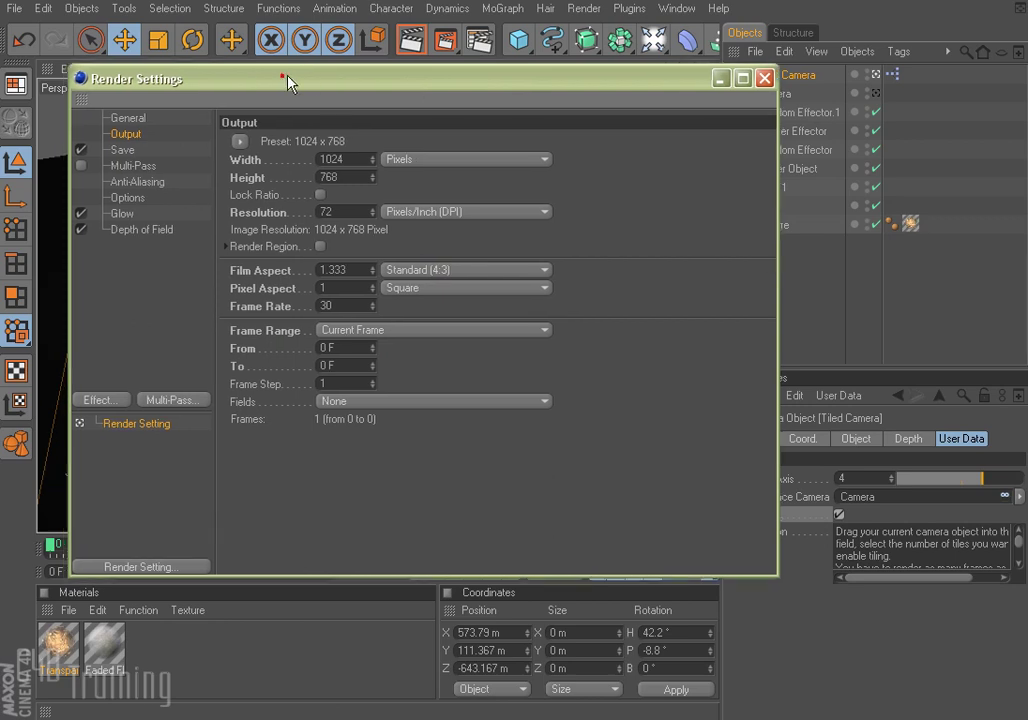
drag(287, 80, 324, 109)
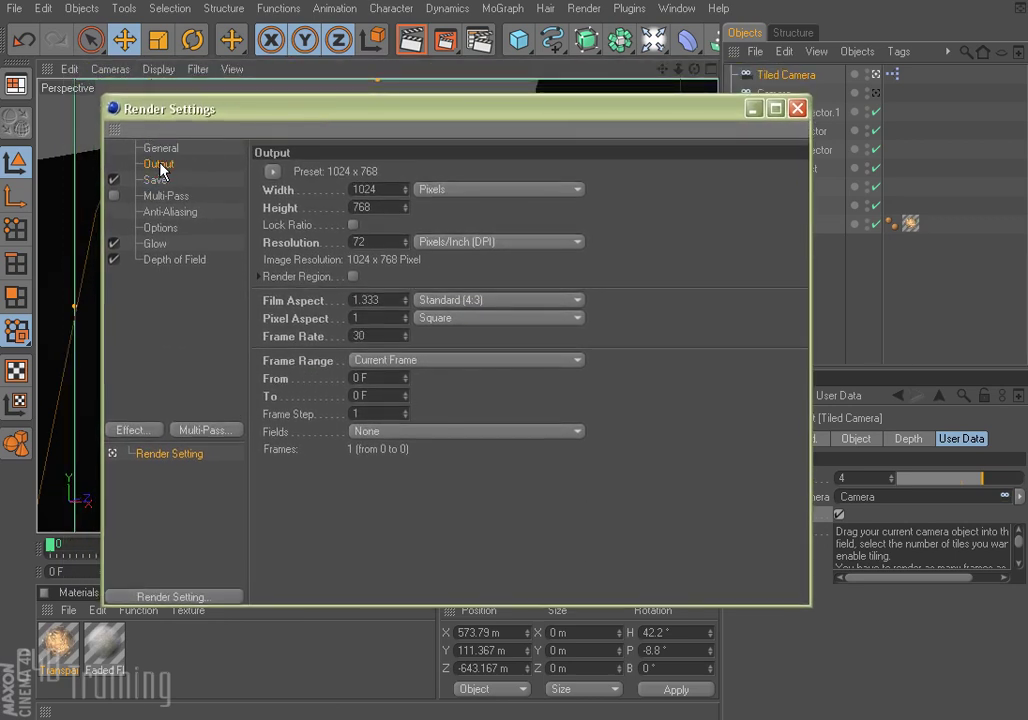
double_click(358, 396)
text(15)
click(464, 405)
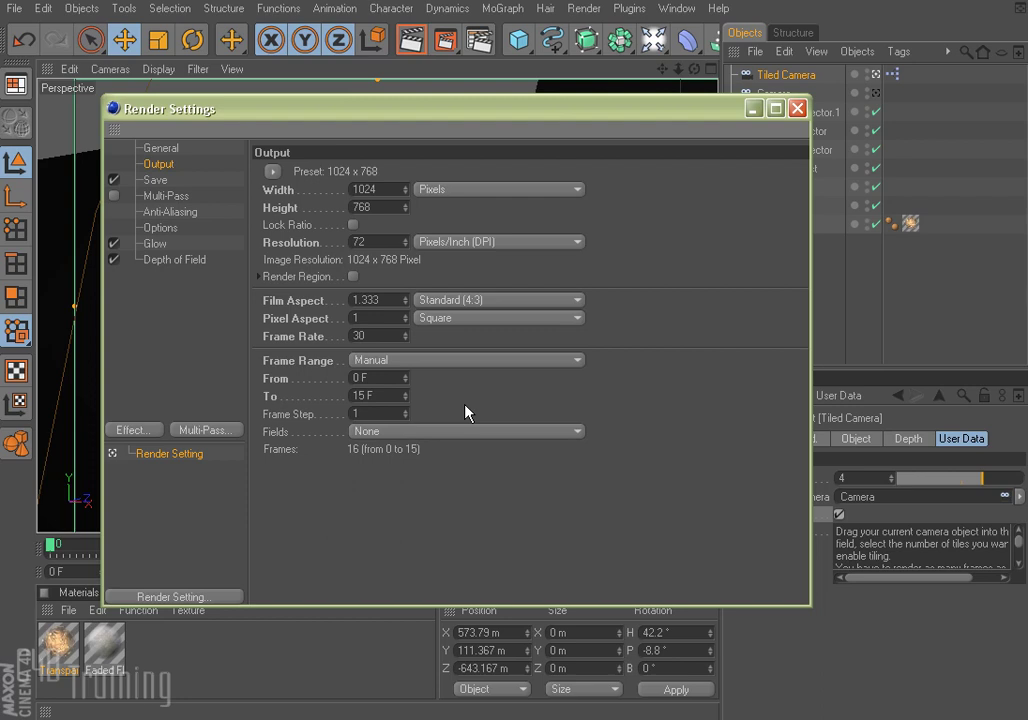
click(862, 478)
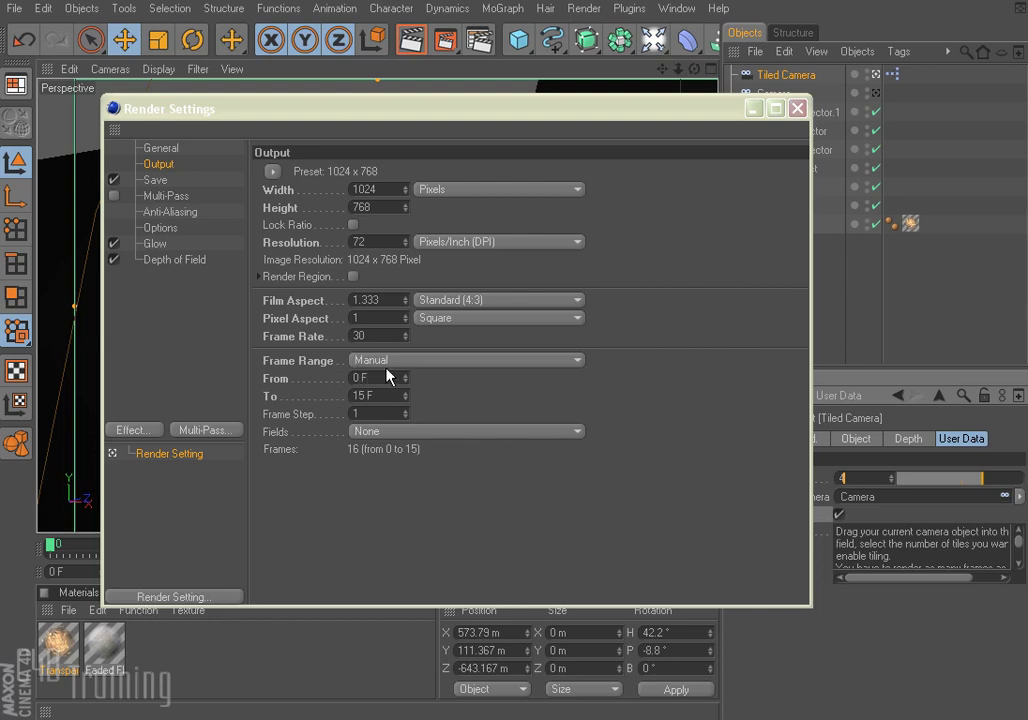
click(379, 396)
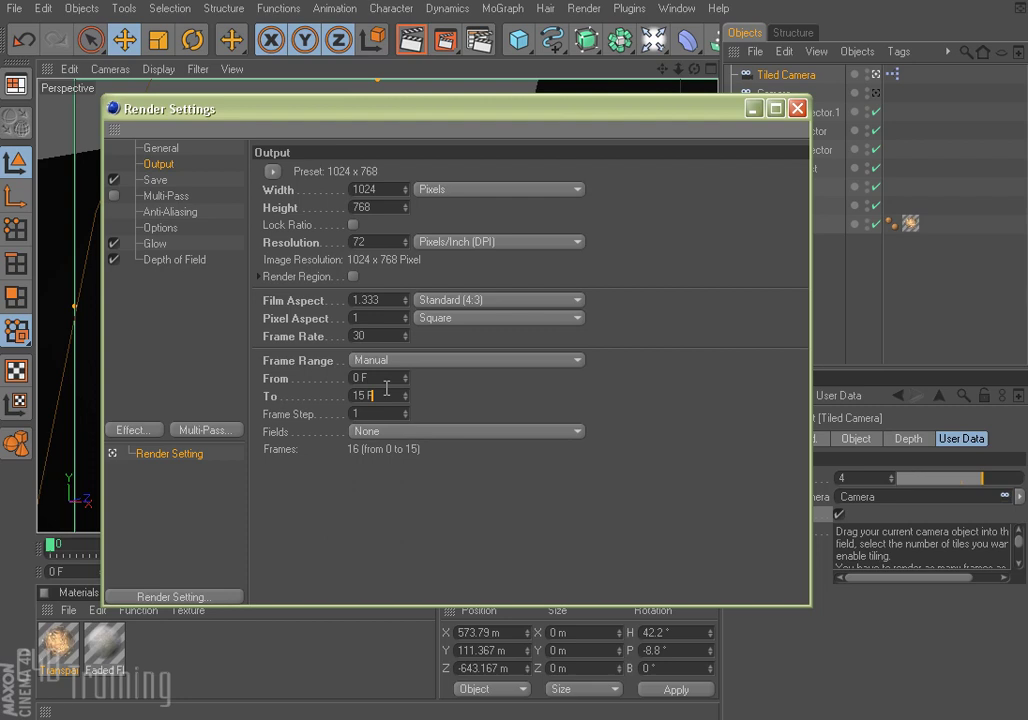
click(797, 108)
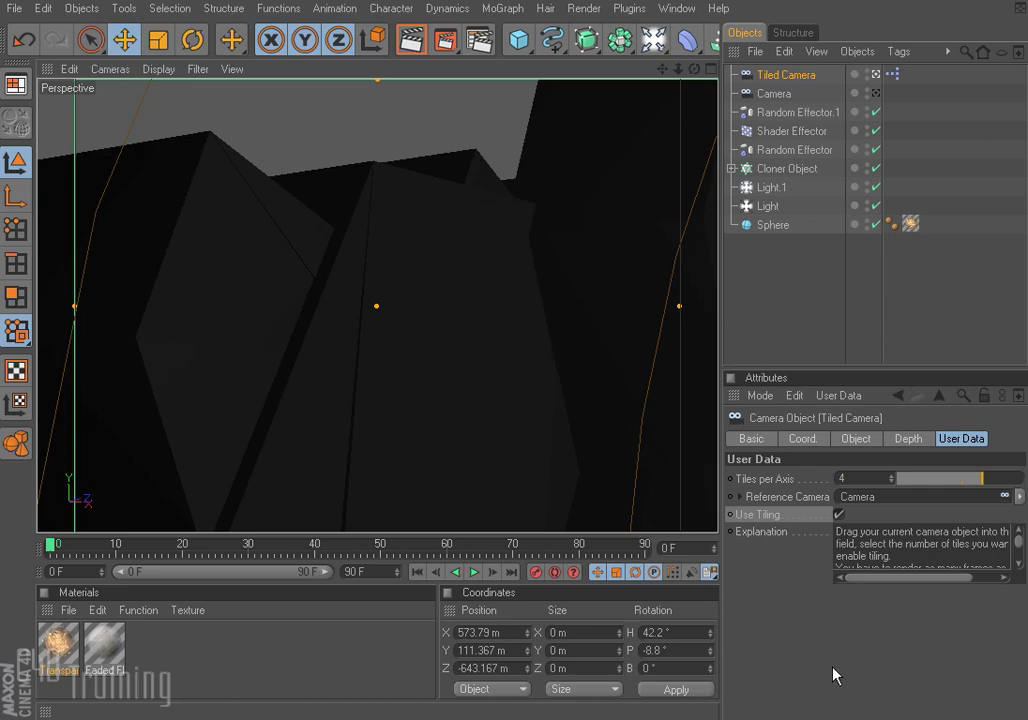
Save the scene with all its assets as a project named tiledImage in the netRender folder.
click(14, 8)
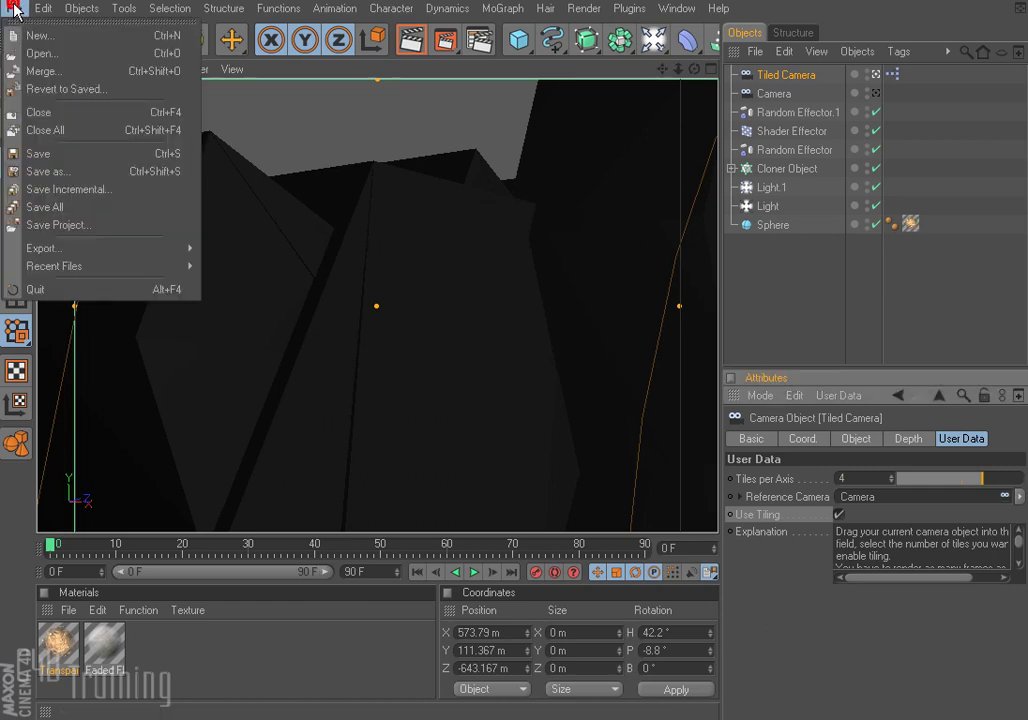
click(72, 227)
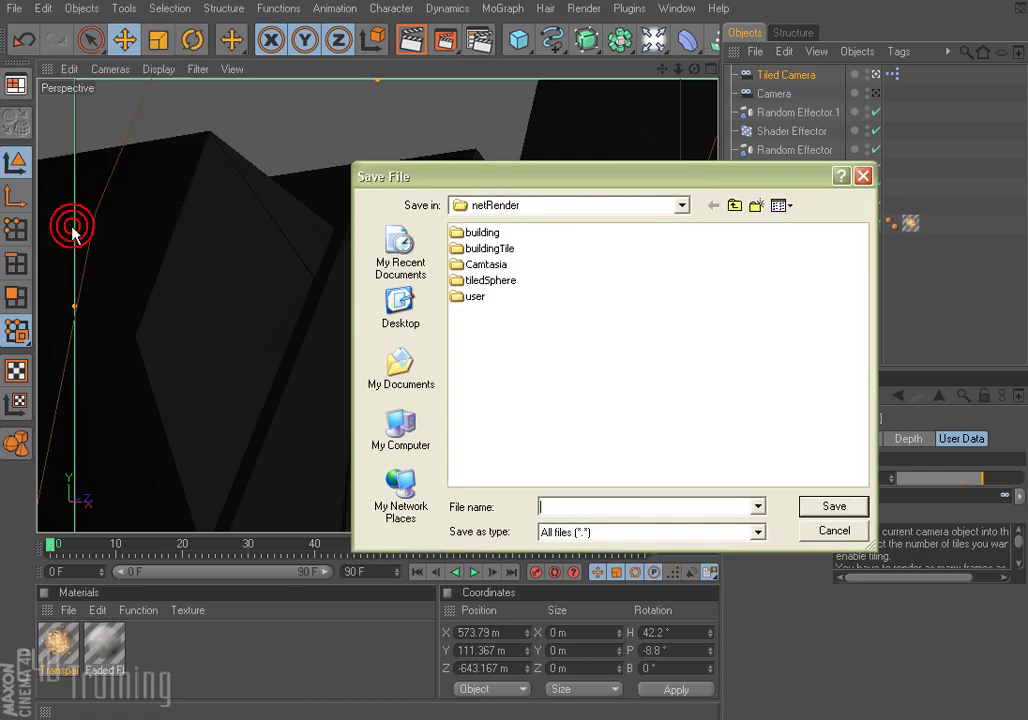
click(553, 506)
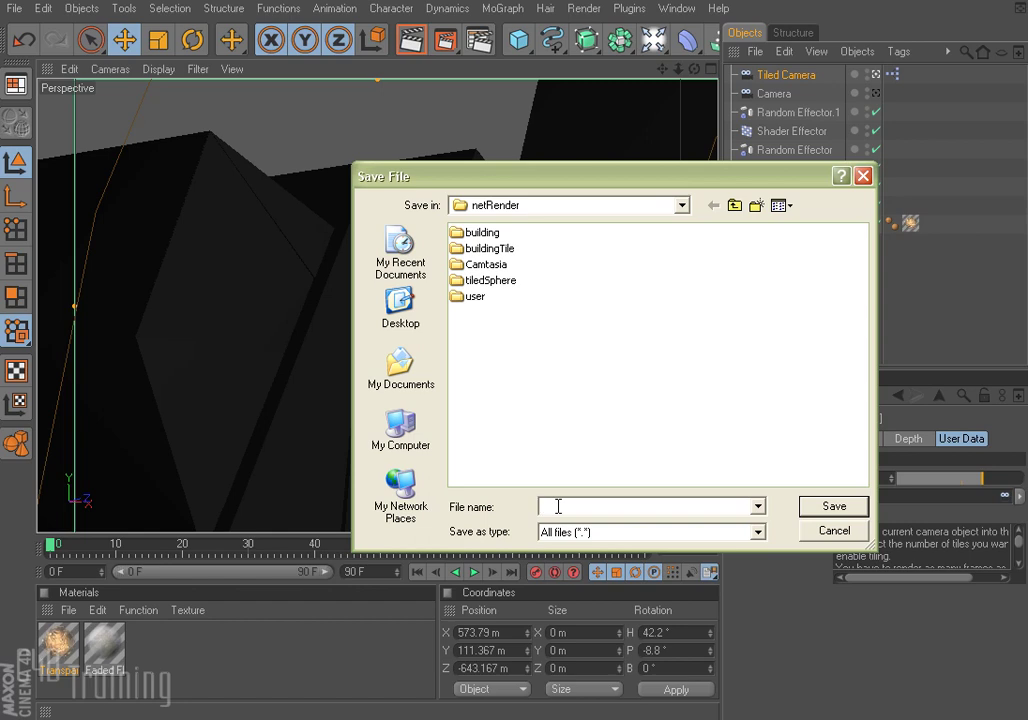
text(tiledImage)
click(845, 508)
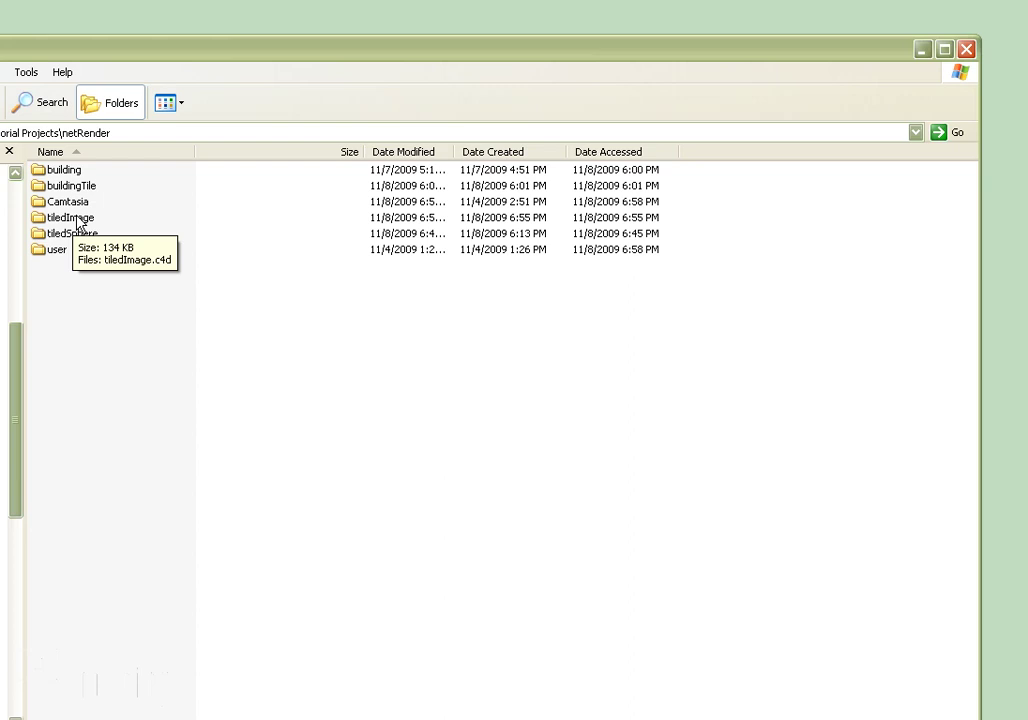
Check the tiledImage folder's contents in the file explorer and copy the whole folder from netRender.
double_click(78, 219)
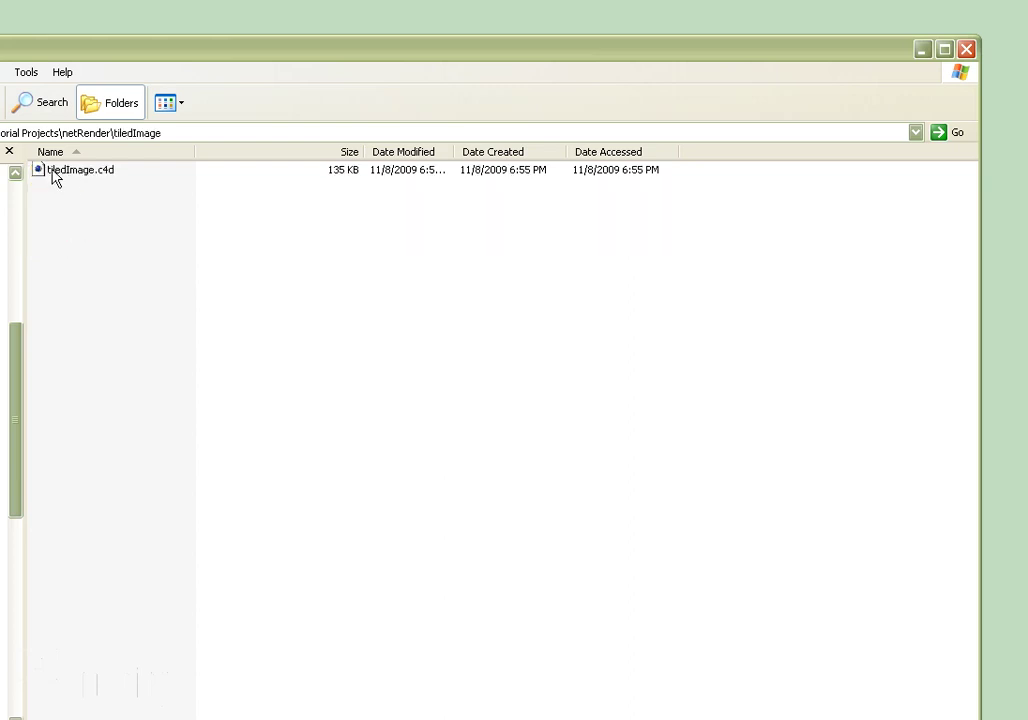
click(74, 170)
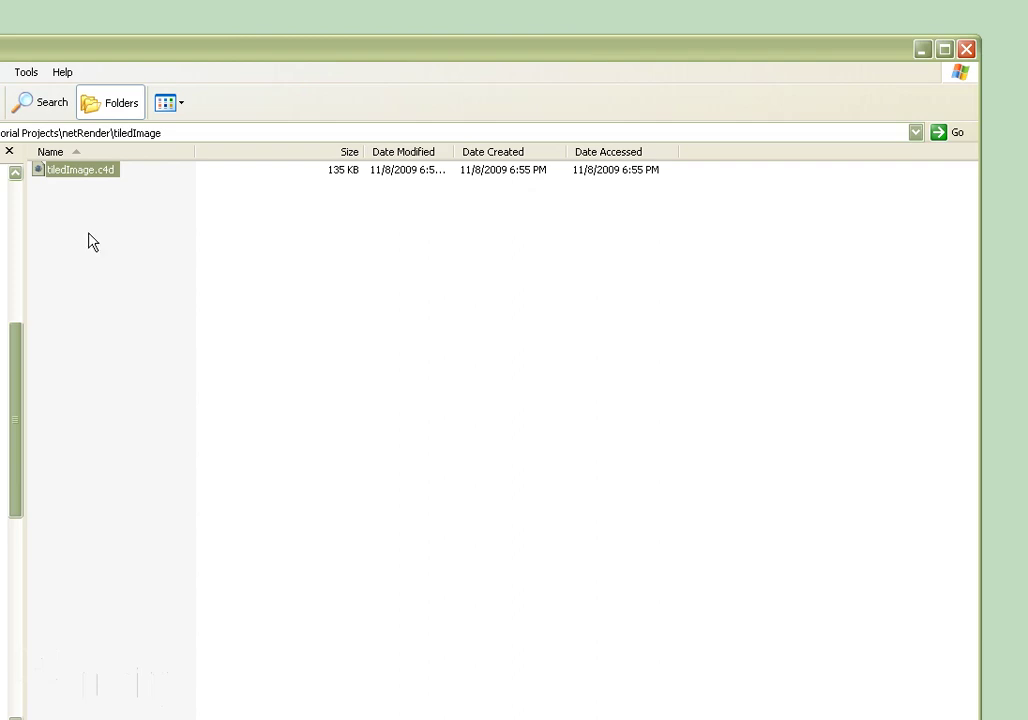
key(BackSpace)
right_click(70, 217)
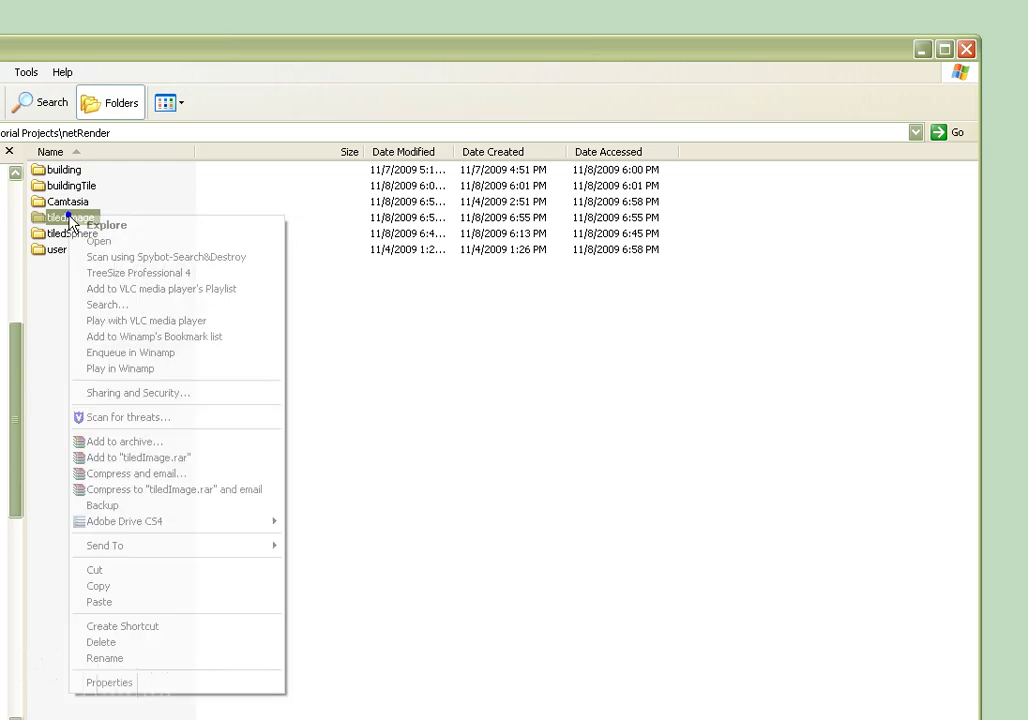
click(183, 584)
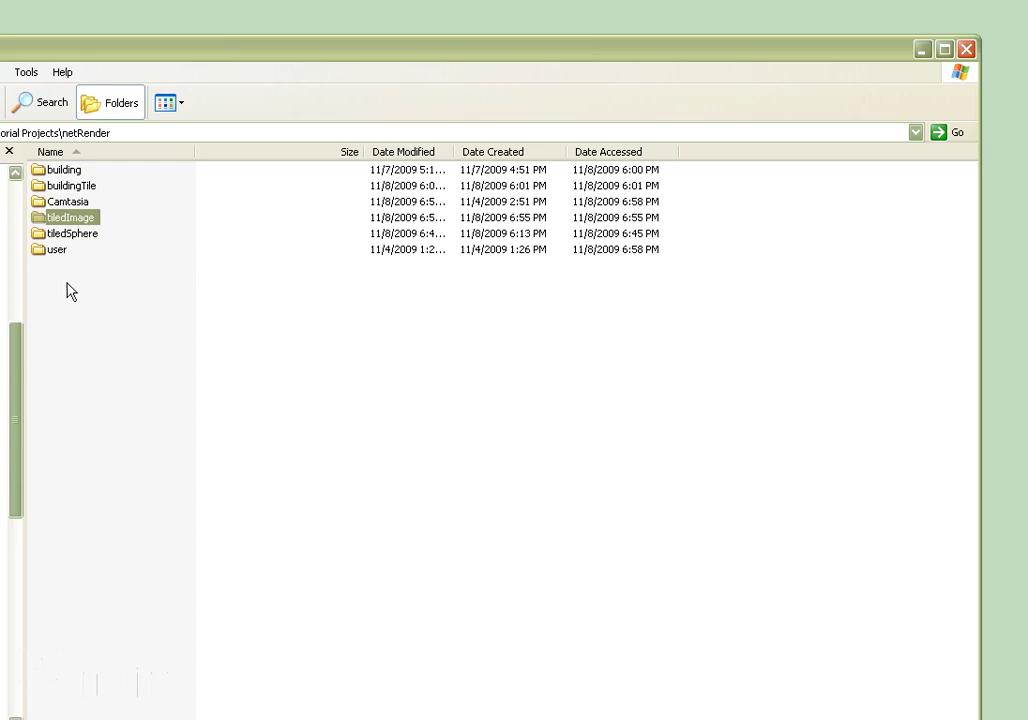
Paste the copied tiledImage folder into the administrator folder inside the netRender user folder.
click(56, 250)
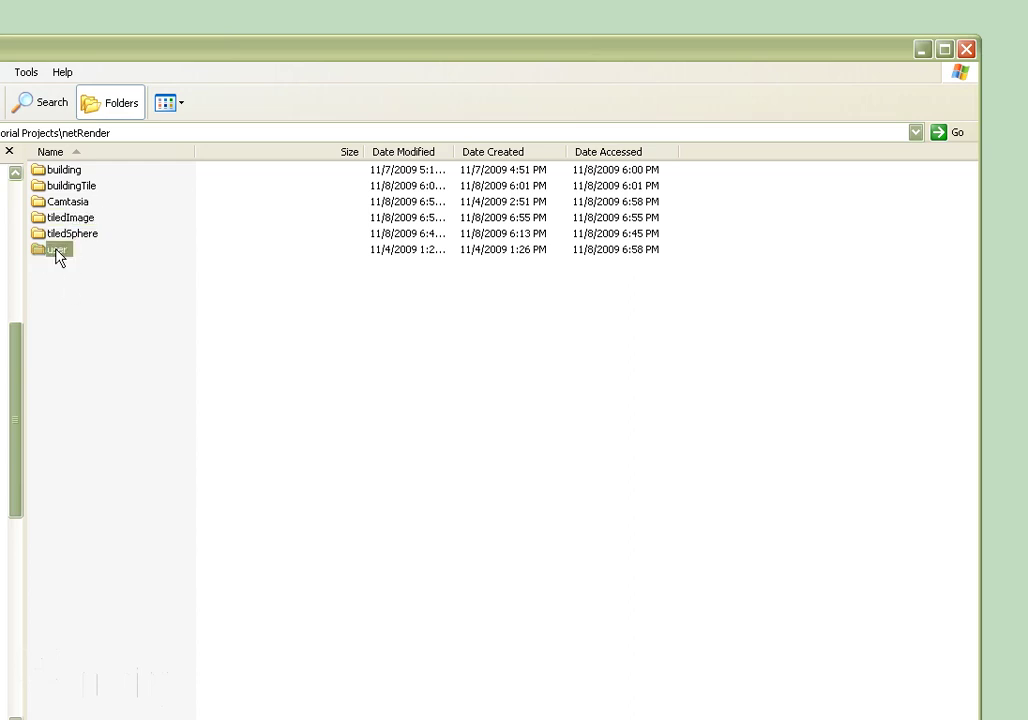
double_click(57, 252)
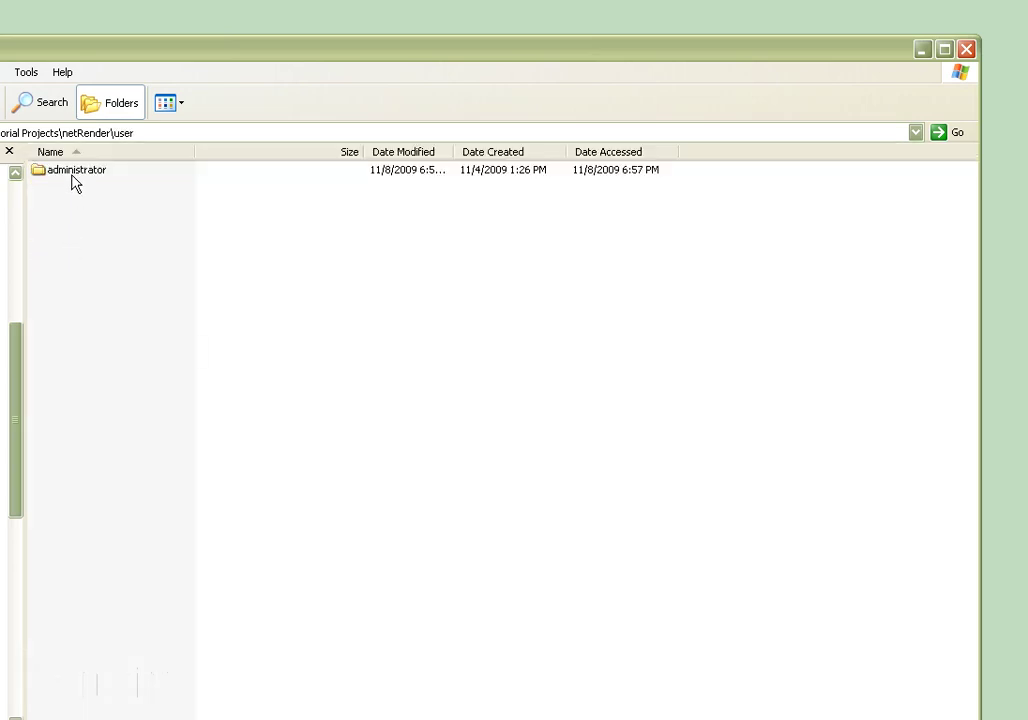
mouse_move(73, 185)
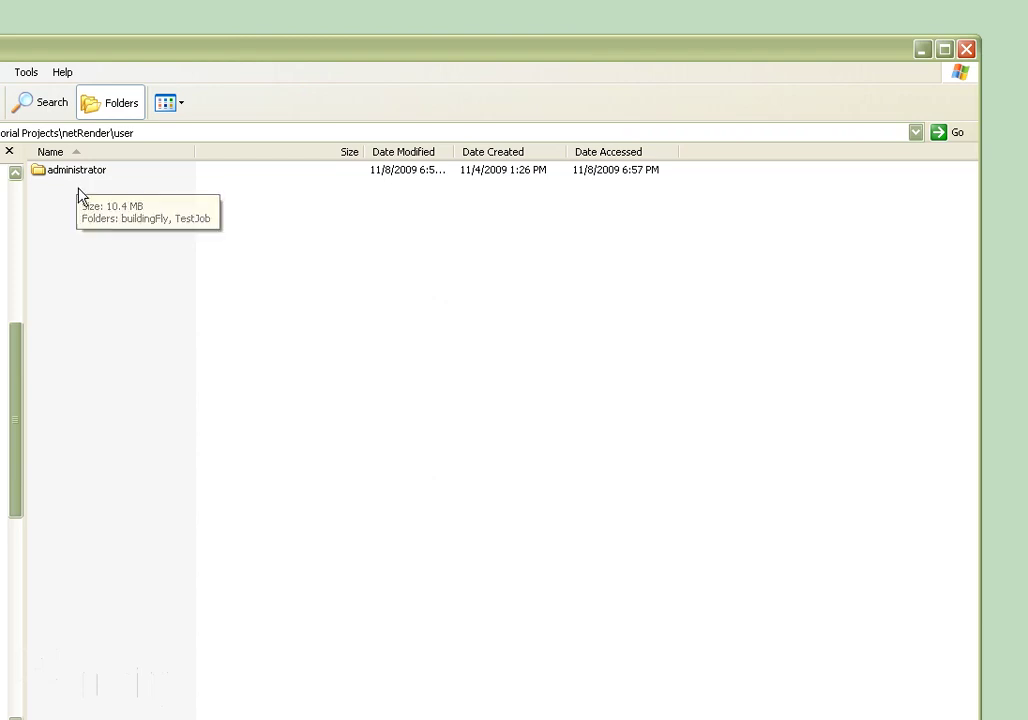
double_click(72, 174)
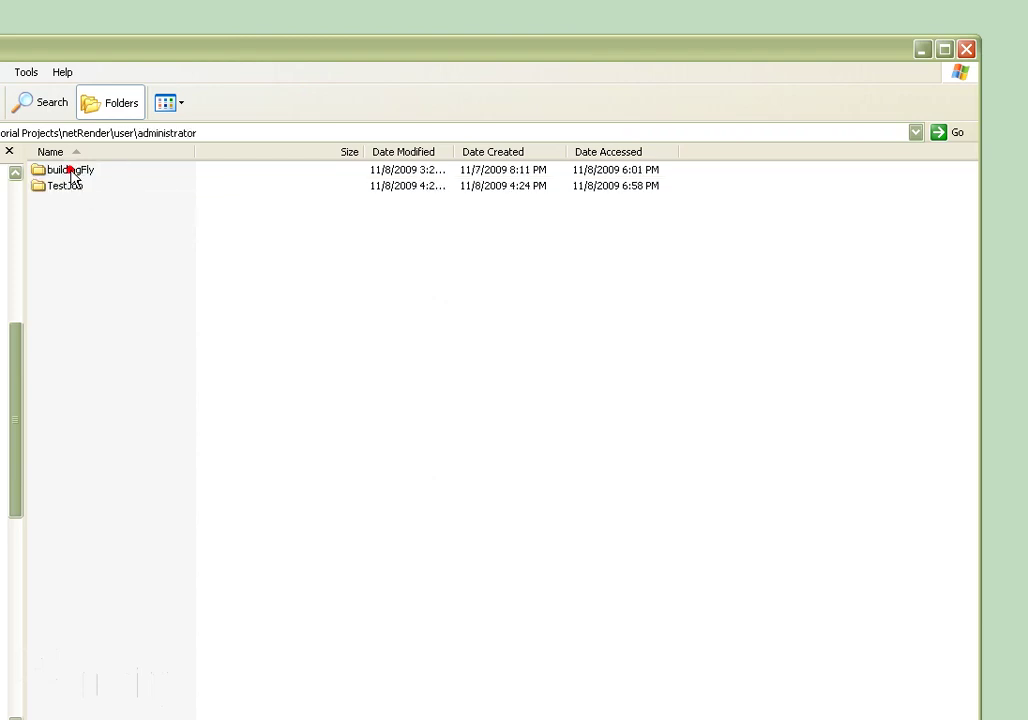
right_click(72, 223)
click(161, 321)
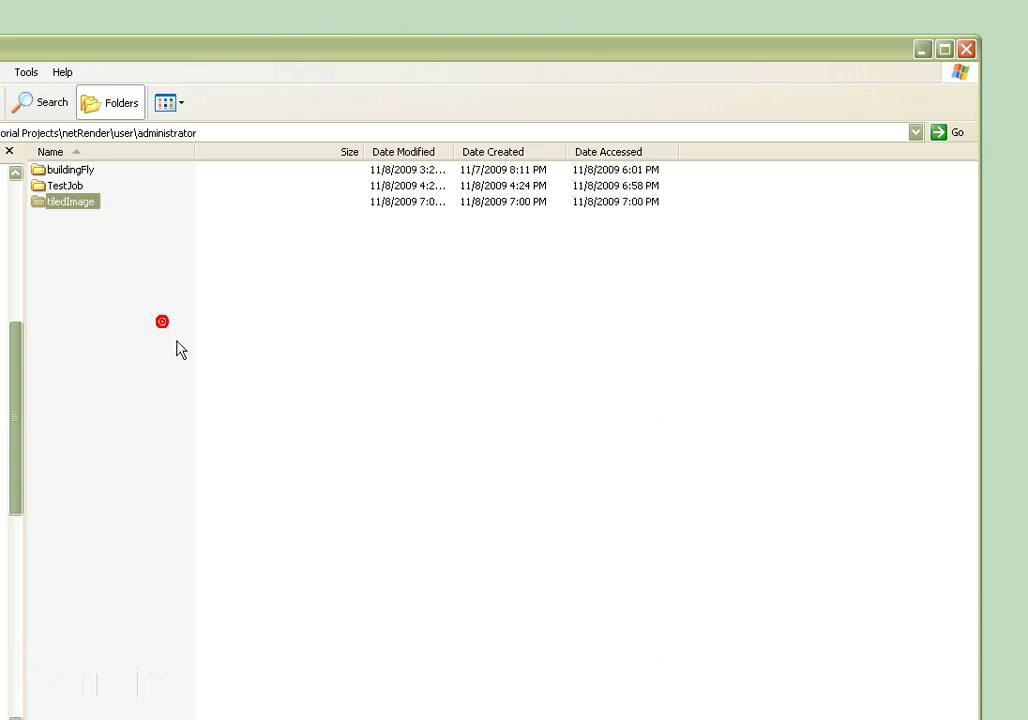
click(75, 237)
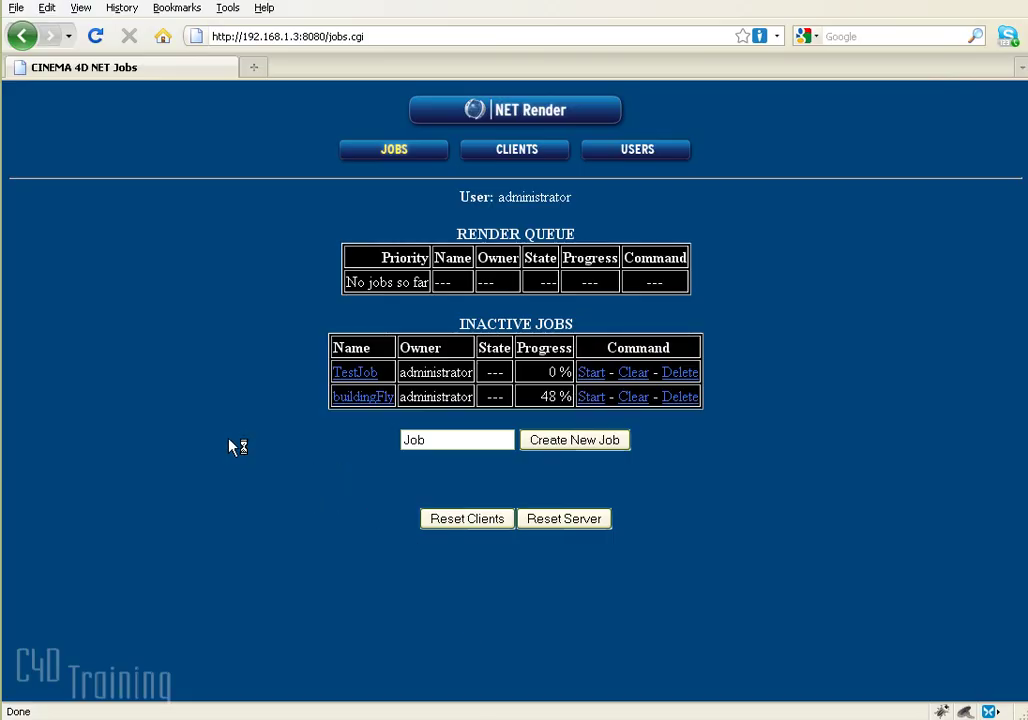
Refresh the NET Render jobs list, start the tiledImage job, and check which frames are assigned to each client.
click(95, 37)
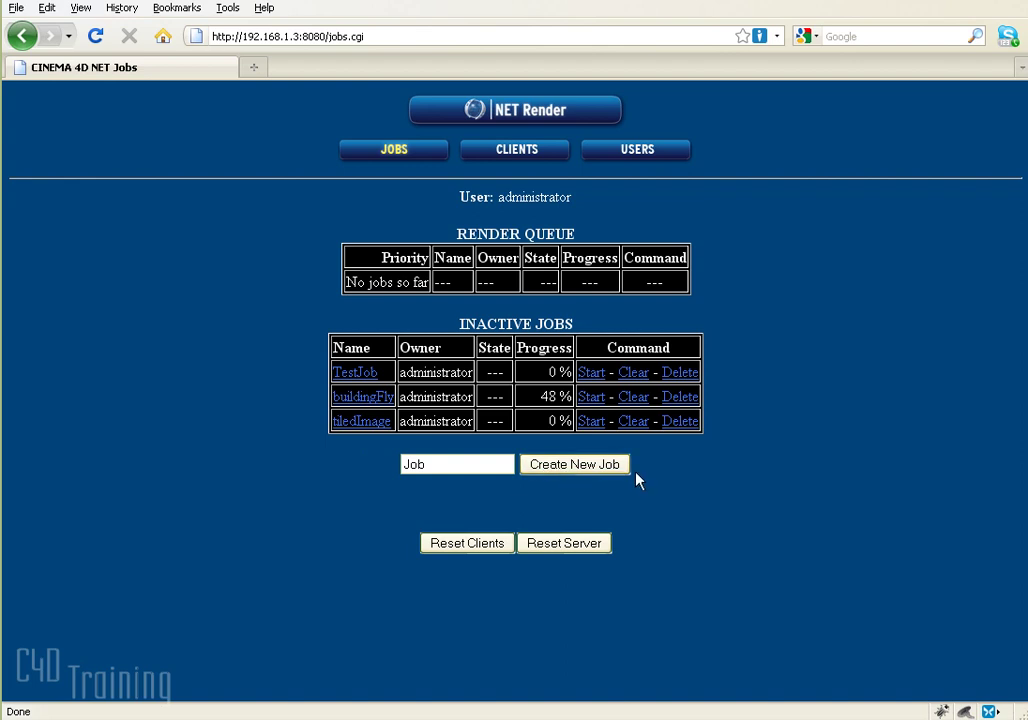
click(593, 422)
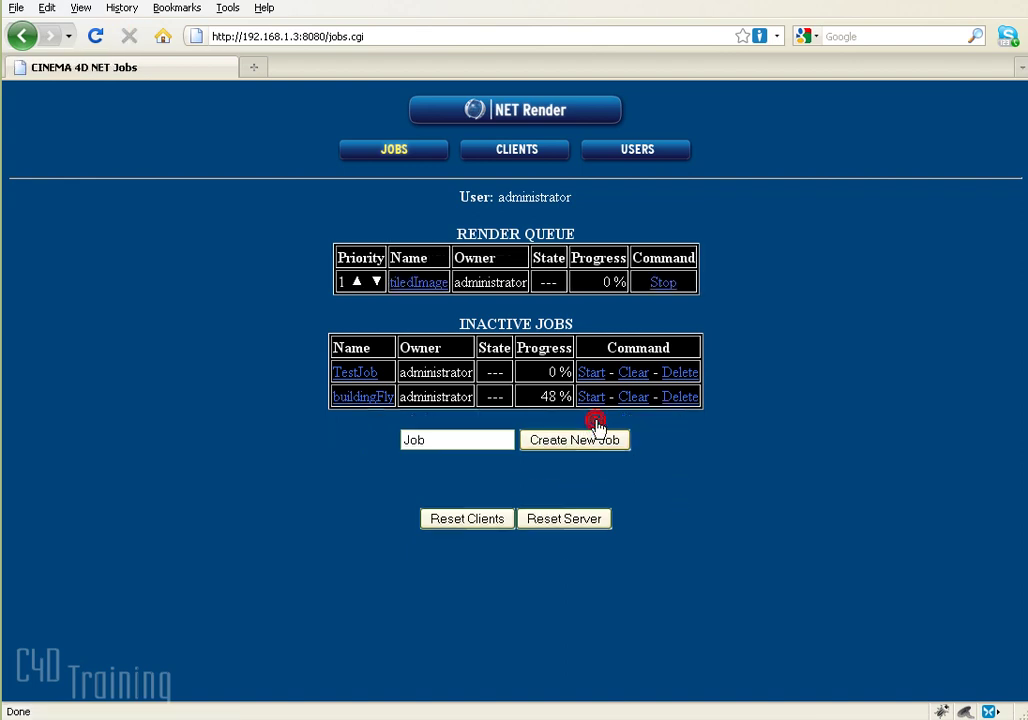
click(517, 152)
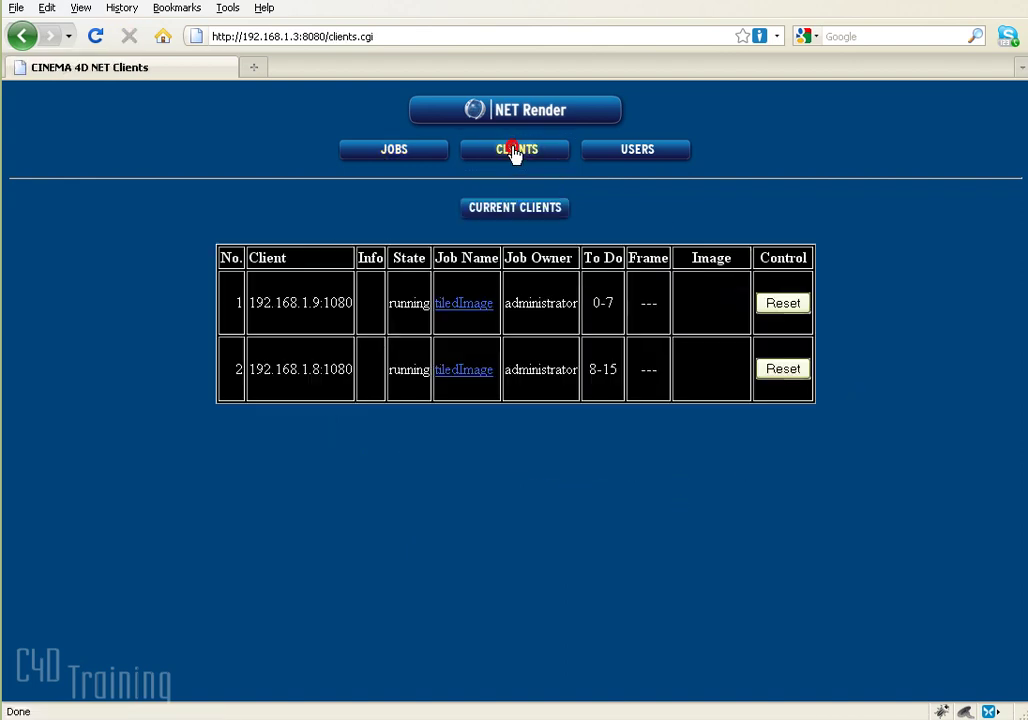
click(328, 302)
click(317, 369)
click(604, 302)
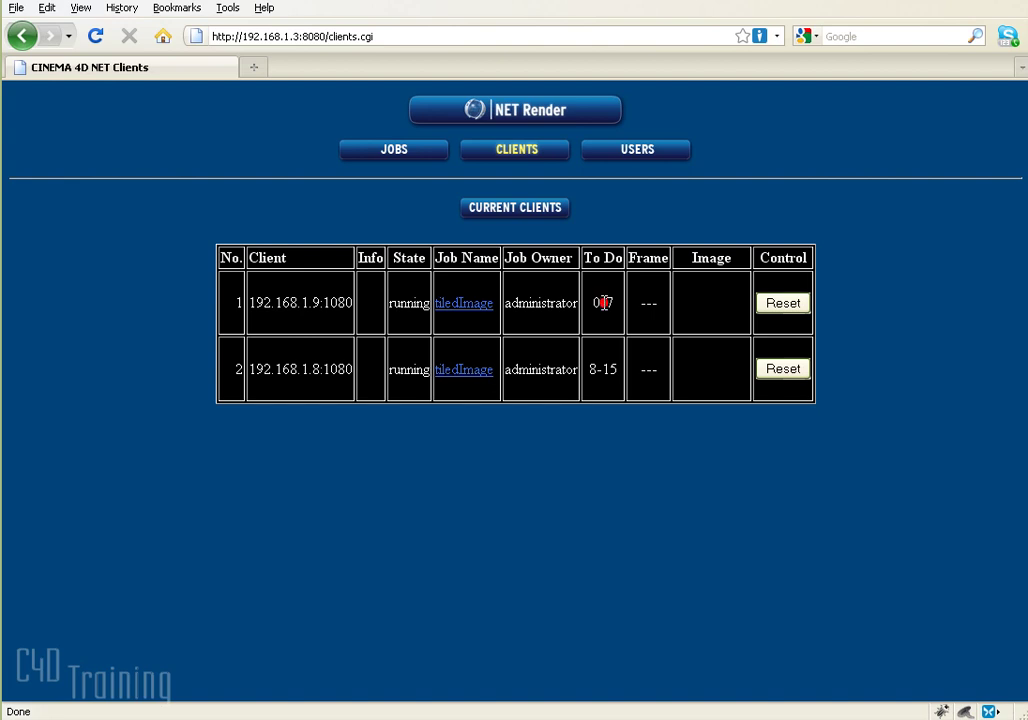
click(601, 369)
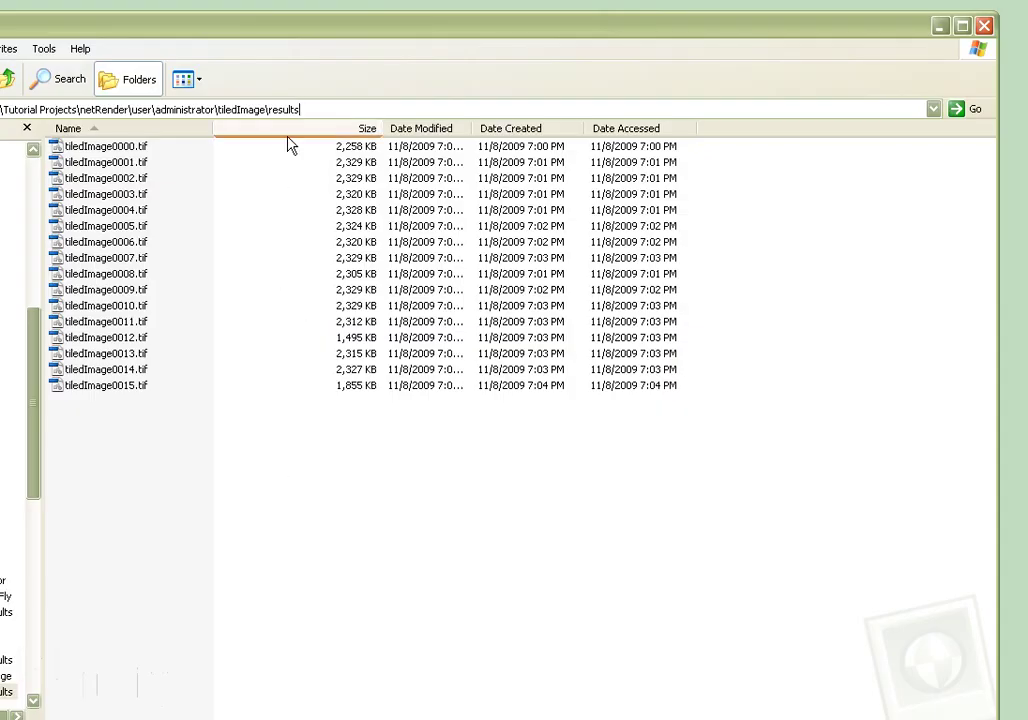
Check the rendered TIFF files in the tiledImage results folder and open tiledImage0000.tif in Windows Picture and Fax Viewer.
click(107, 148)
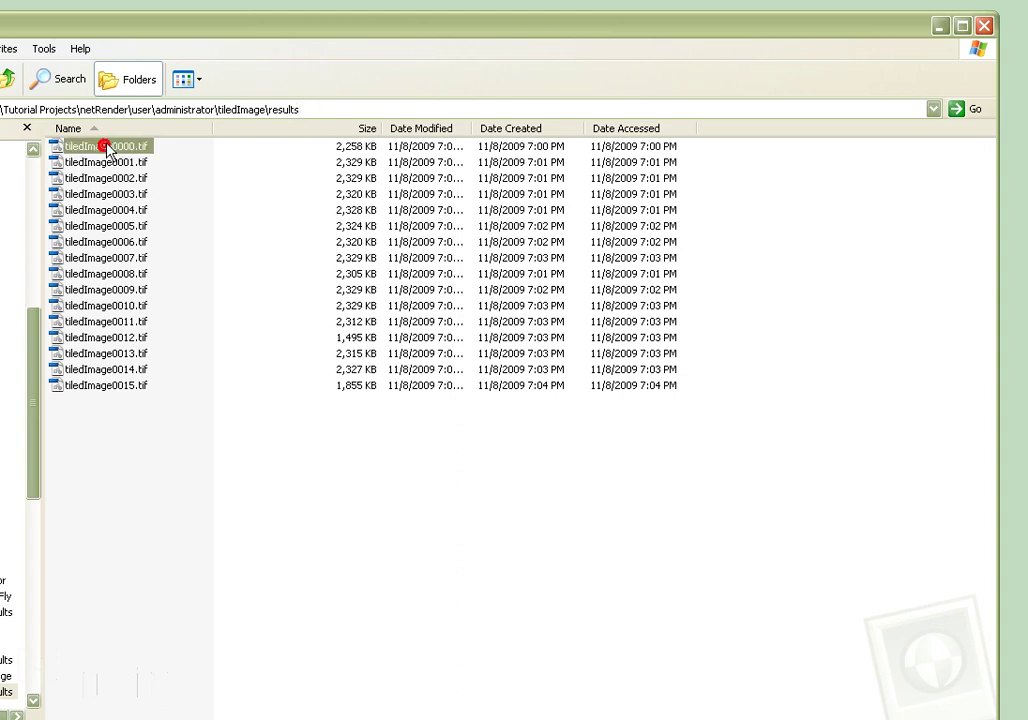
click(121, 387)
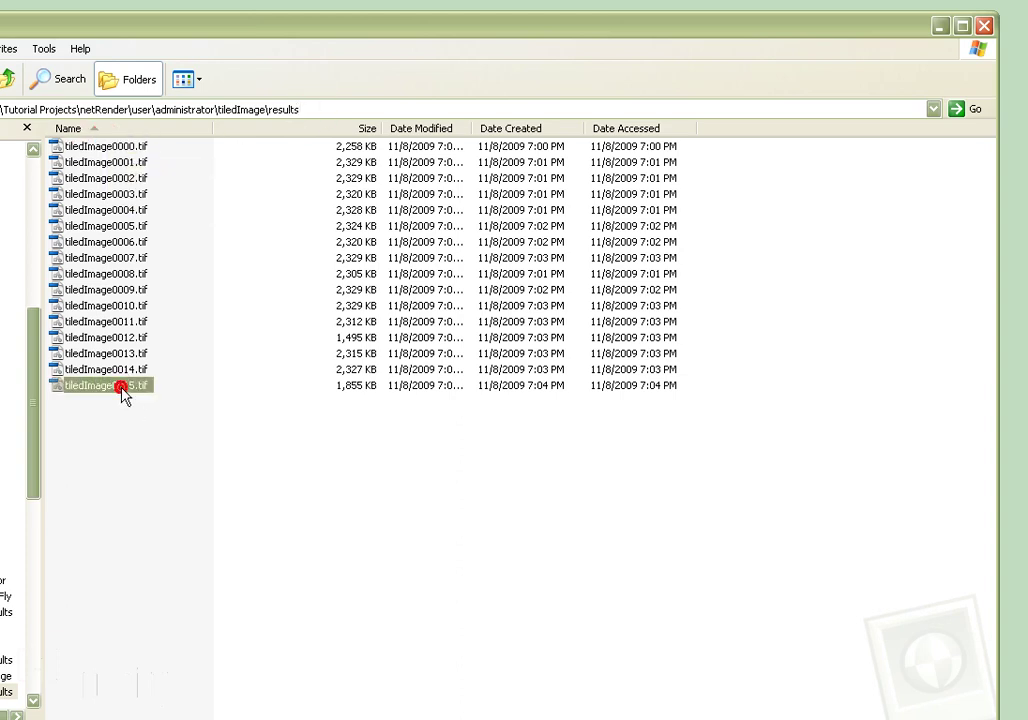
right_click(108, 147)
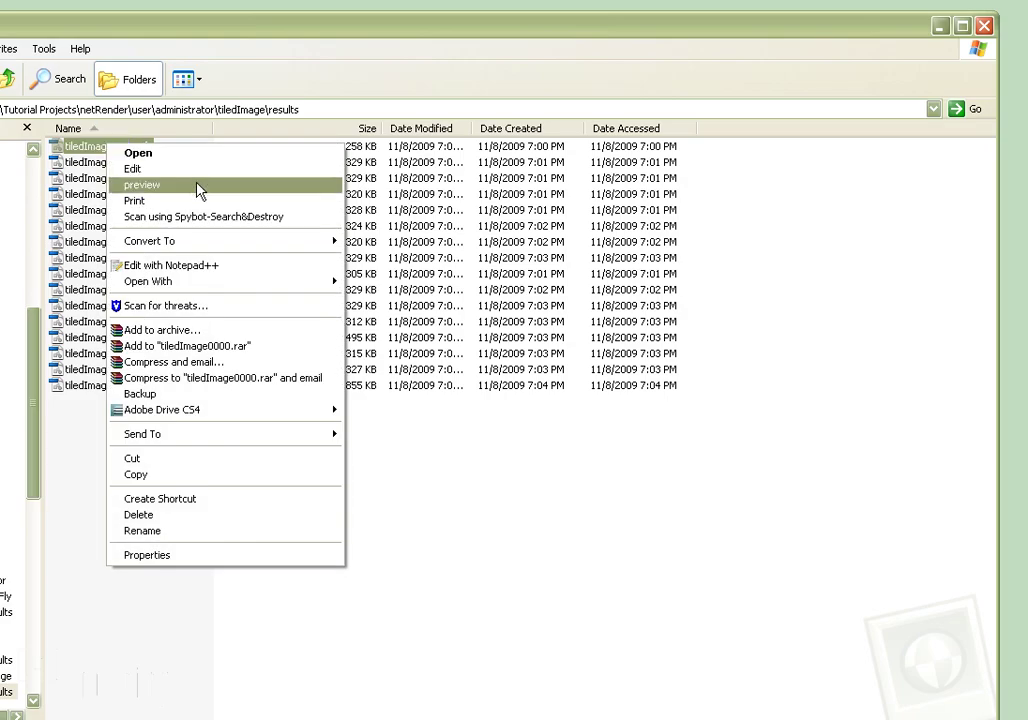
mouse_move(312, 290)
click(449, 318)
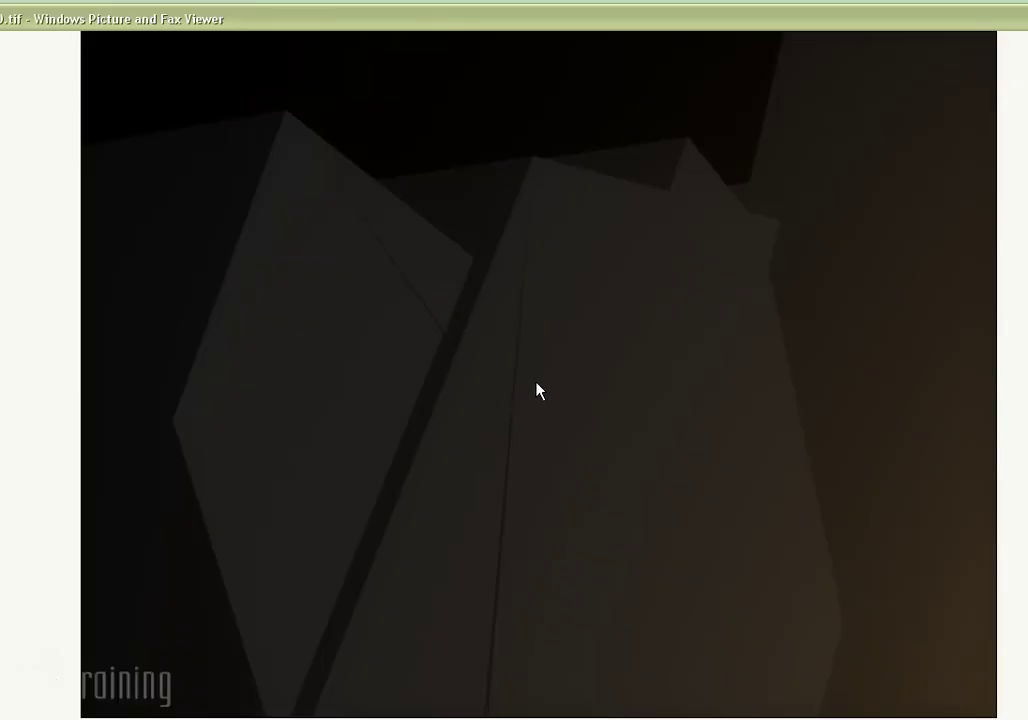
Browse forward through the rendered image tiles from tiledImage0000.tif to tiledImage0015.tif.
key(Right)
key(Right)
key(Right)
key(Right)
key(Right)
key(Right)
key(Right)
key(Right)
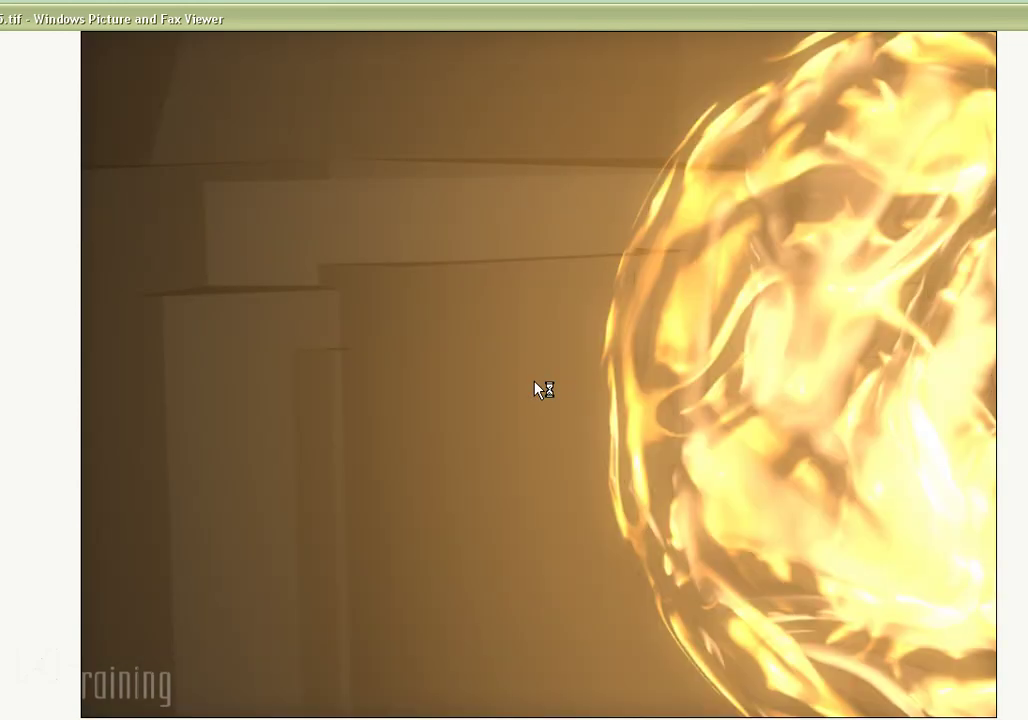
key(Right)
key(Right)
key(Right)
key(Right)
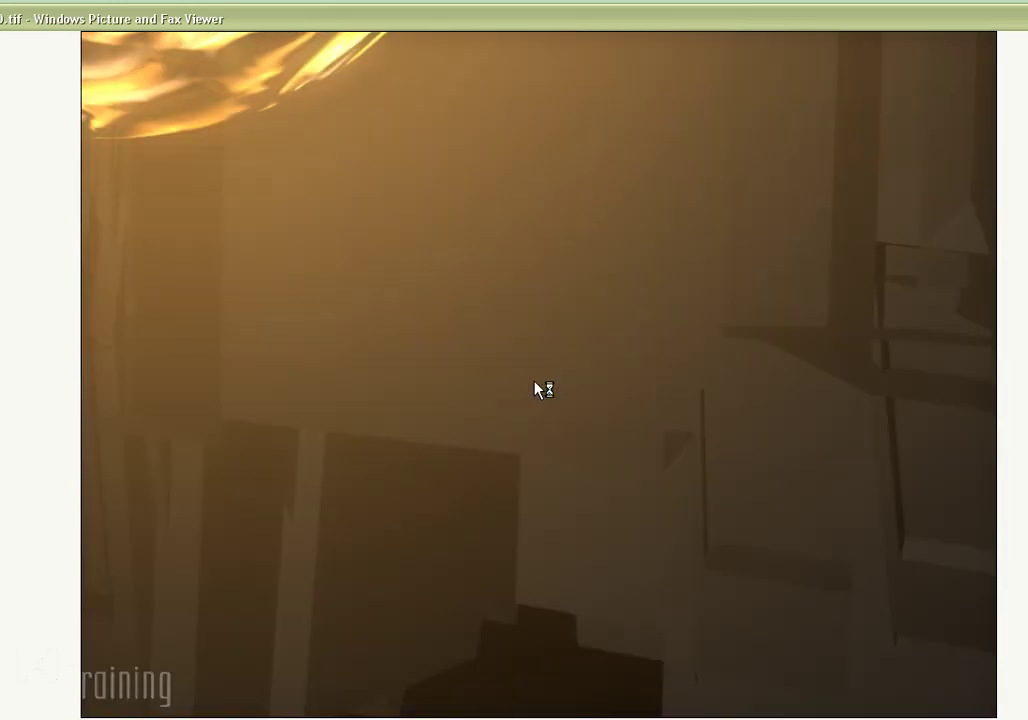
key(Right)
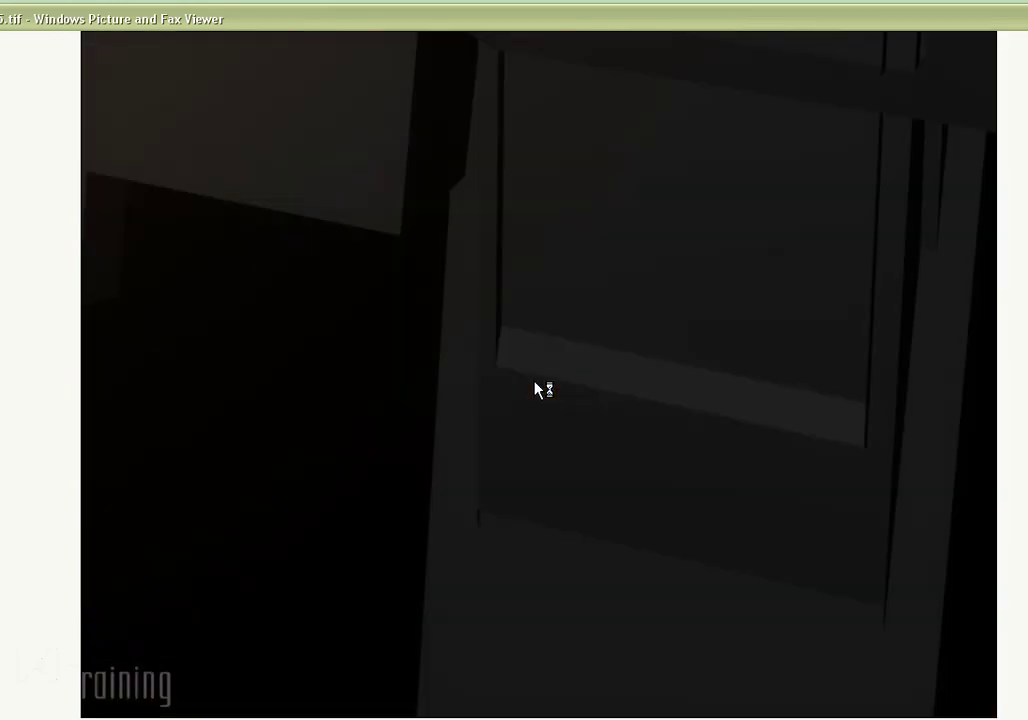